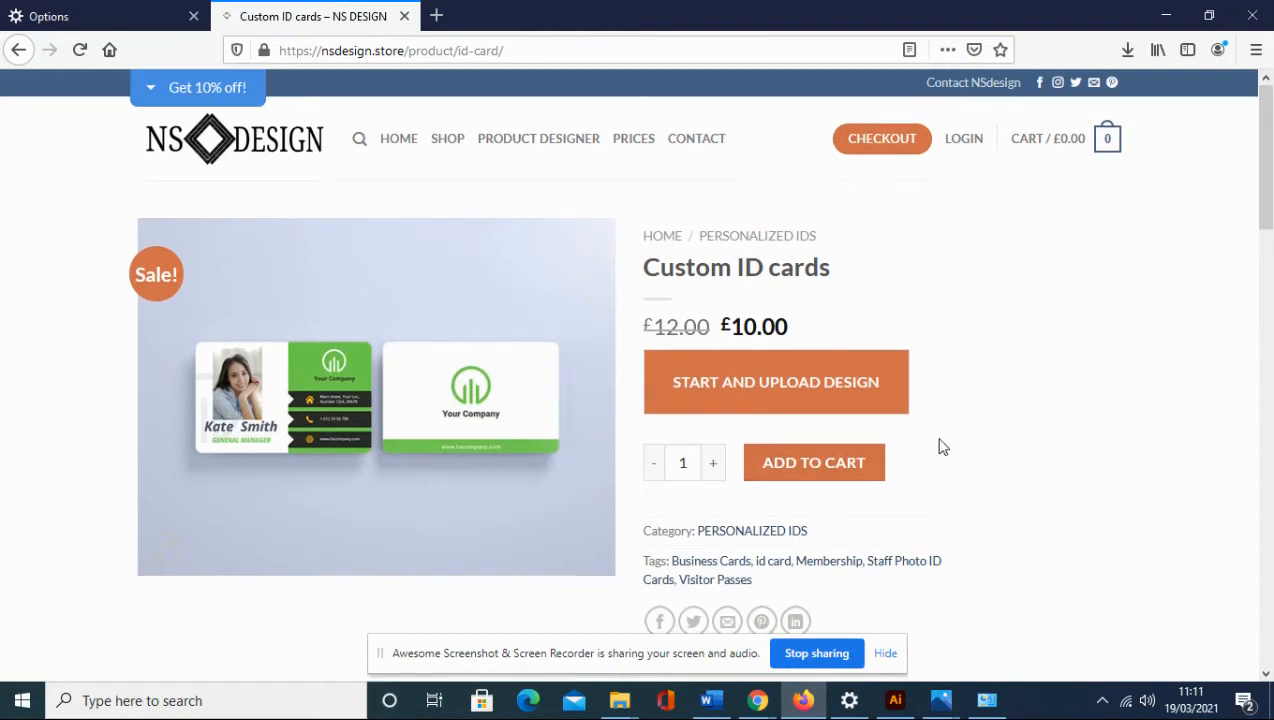
Launch the online product designer for the Custom ID card from Start and Upload Design.
scroll(940, 446, "down", 3)
scroll(940, 446, "down", 4)
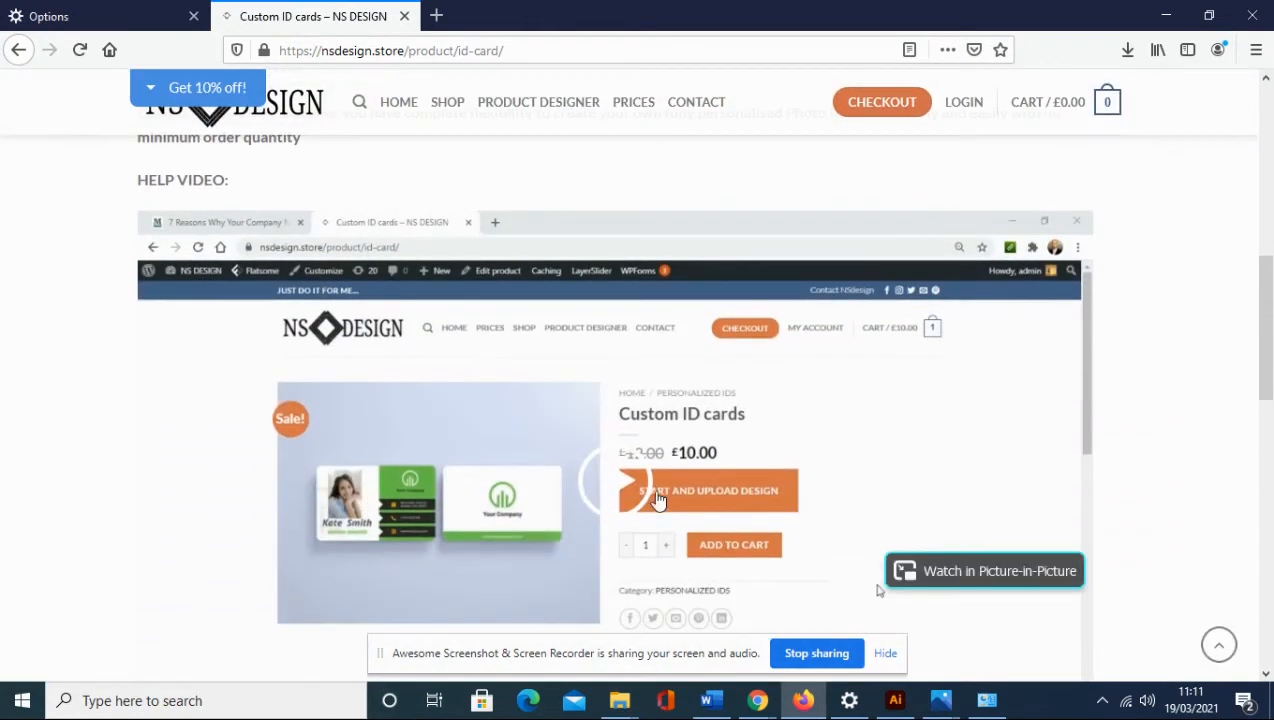
scroll(627, 487, "up", 7)
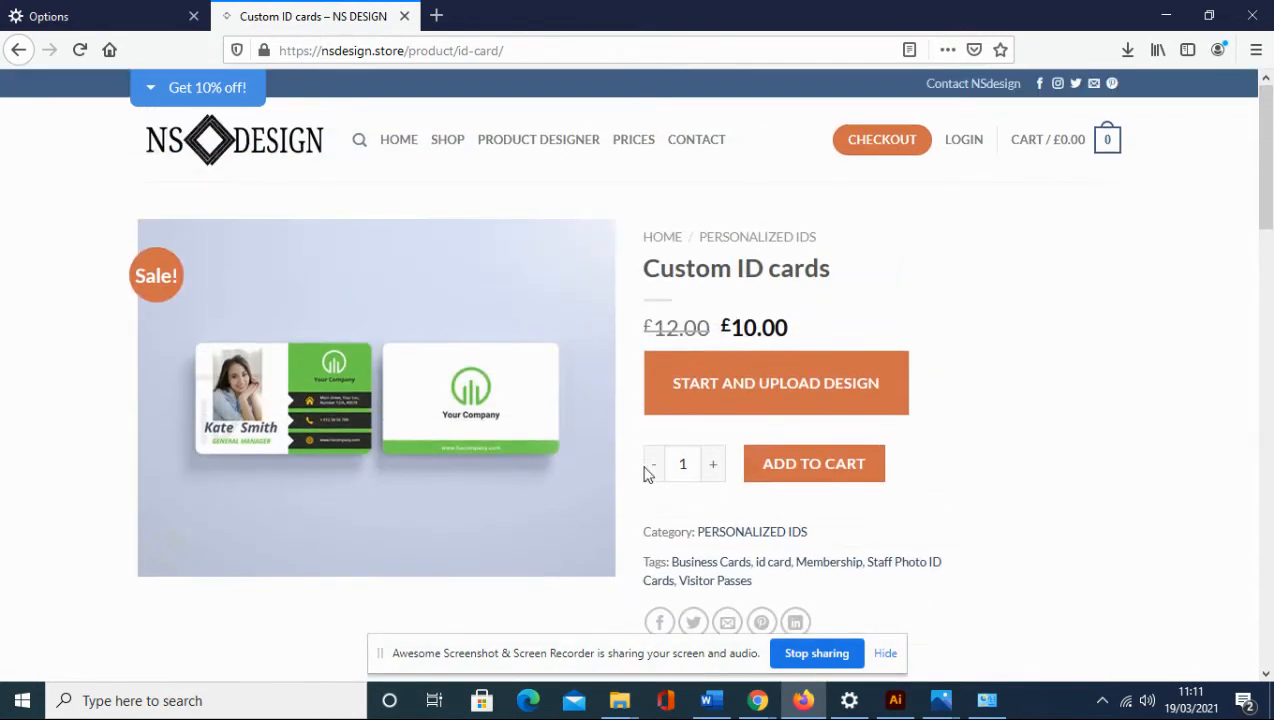
left_click(740, 402)
left_click(740, 401)
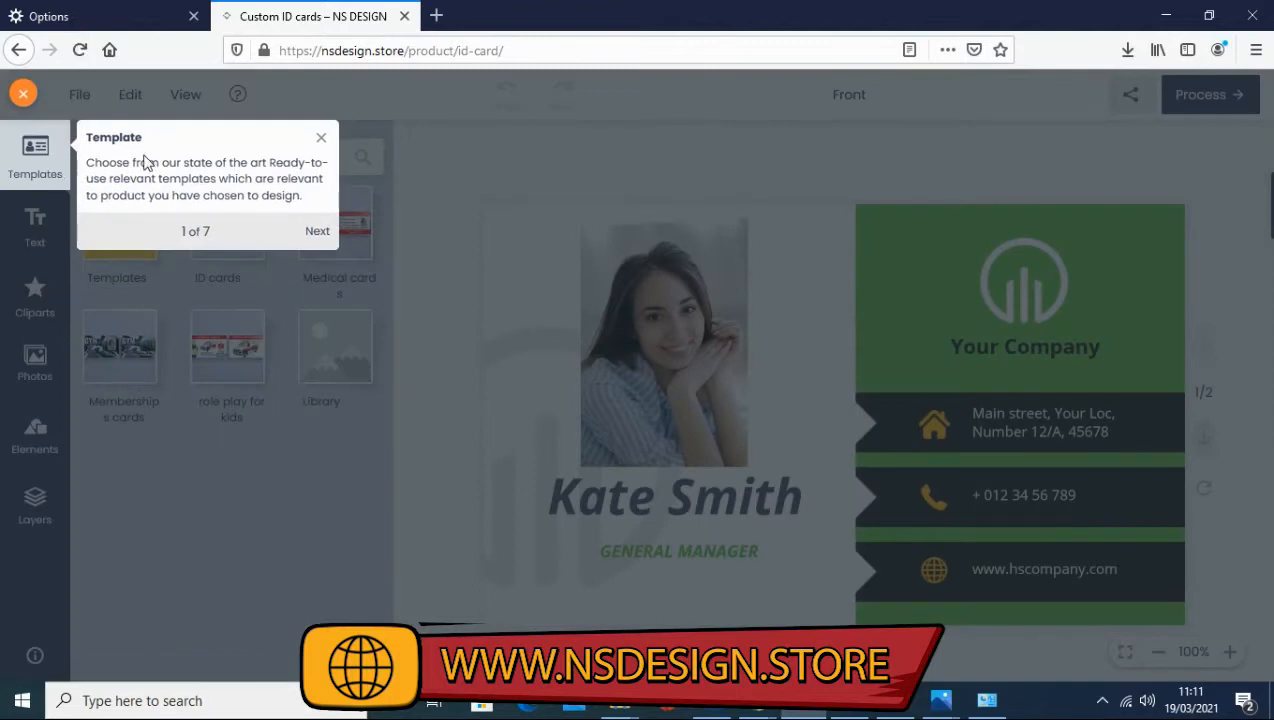
Step through all seven stages of the guided tour and close the final Process popup.
left_click(308, 230)
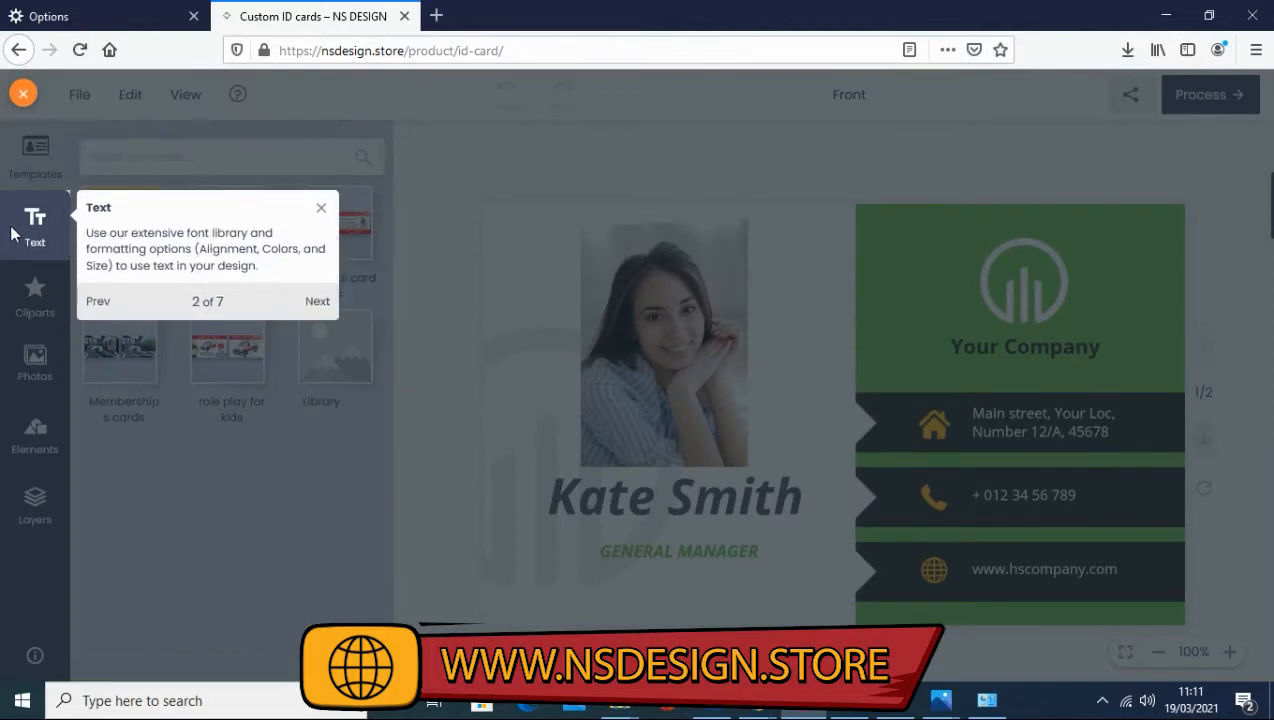
left_click(316, 302)
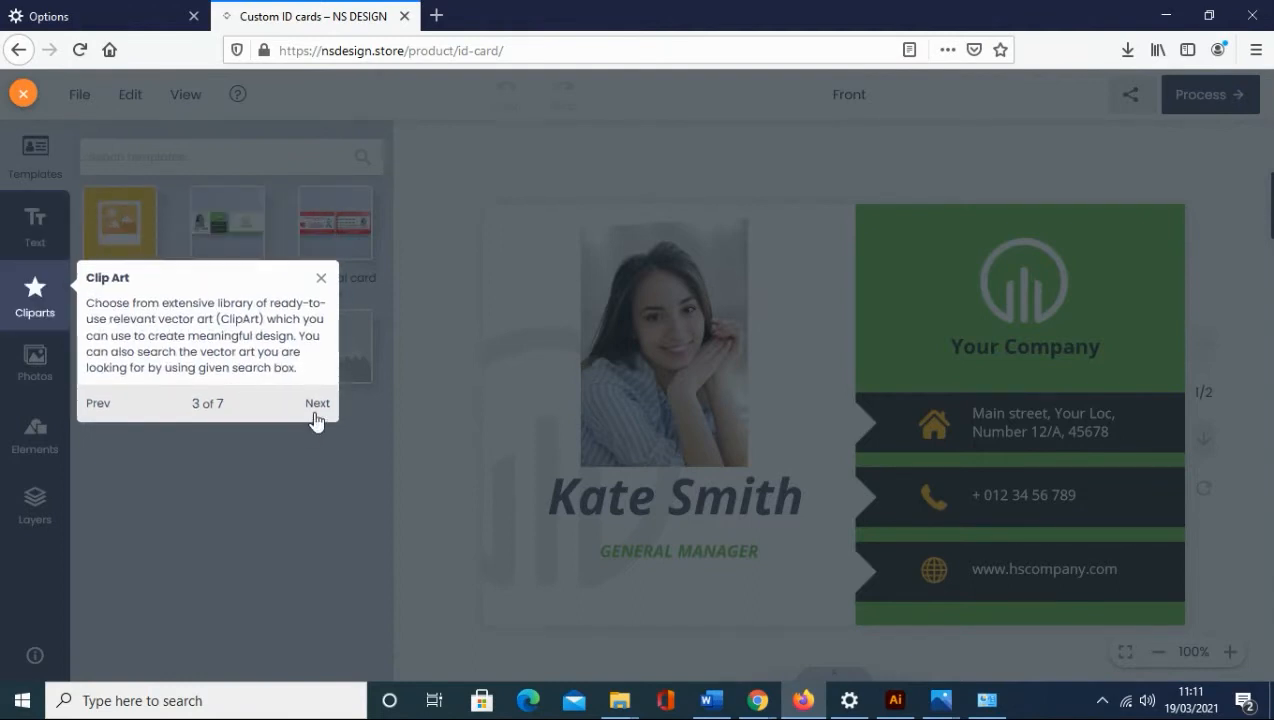
left_click(316, 404)
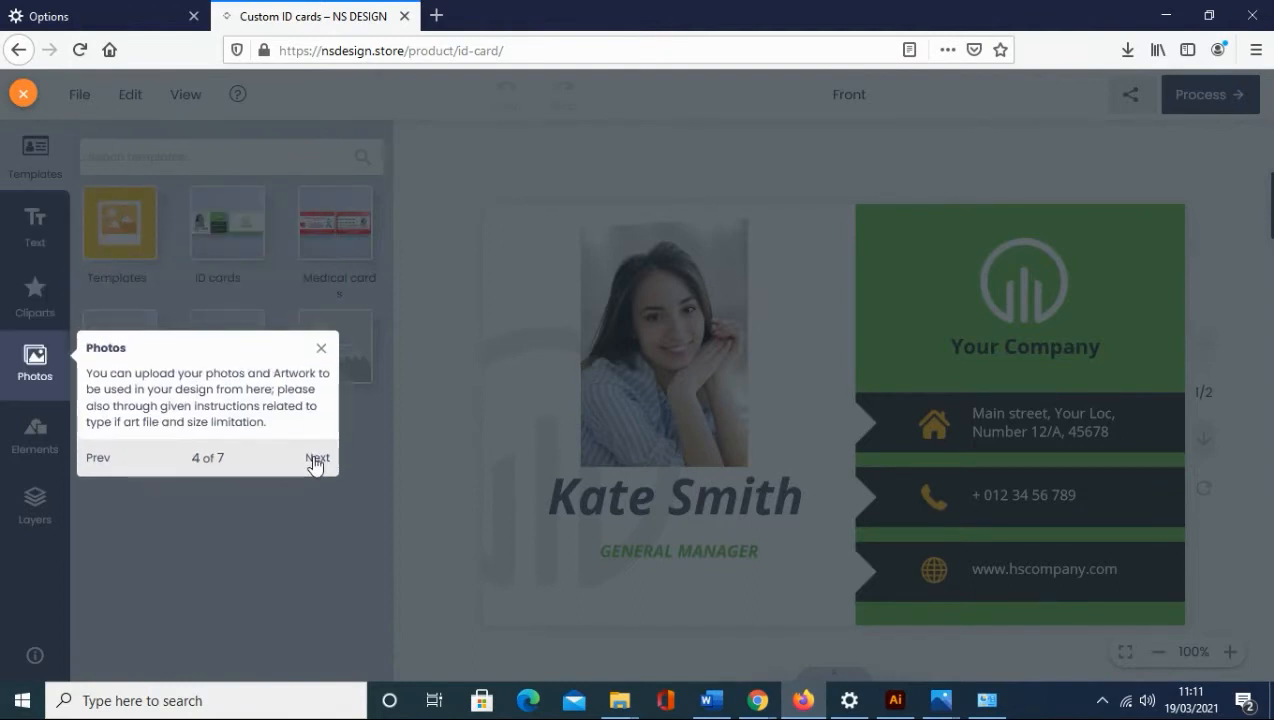
left_click(316, 460)
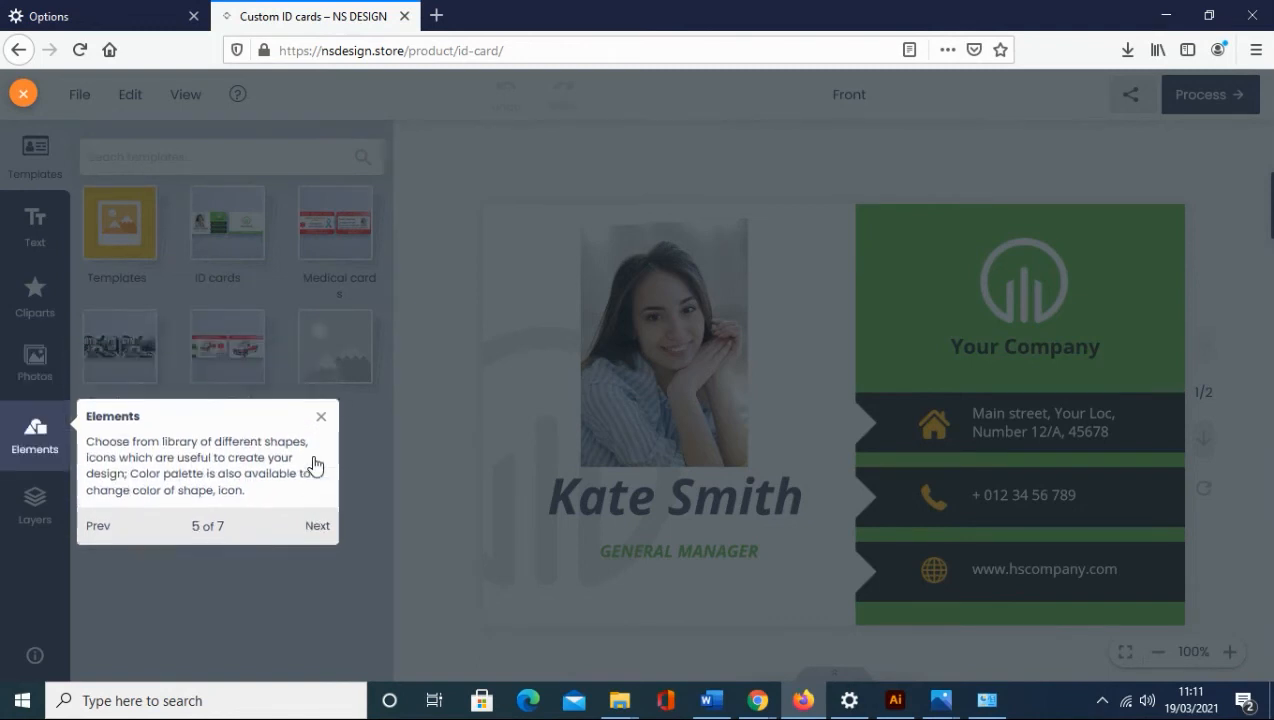
left_click(318, 530)
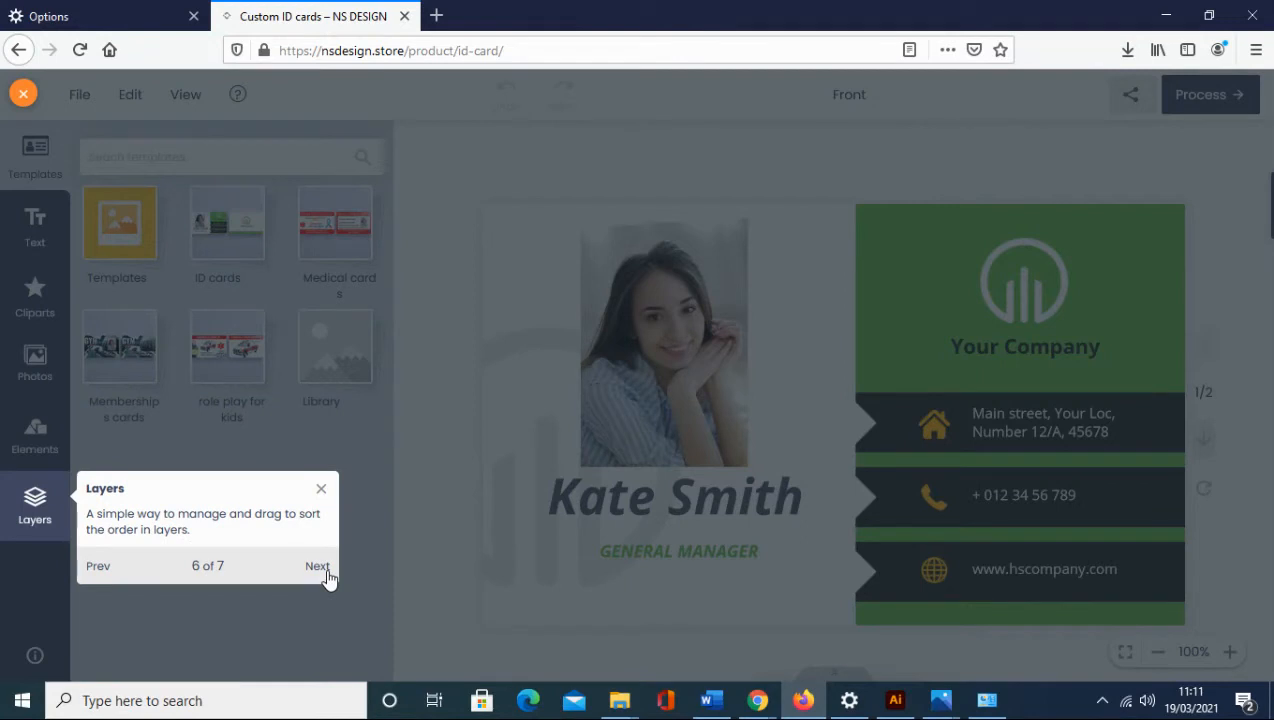
left_click(326, 569)
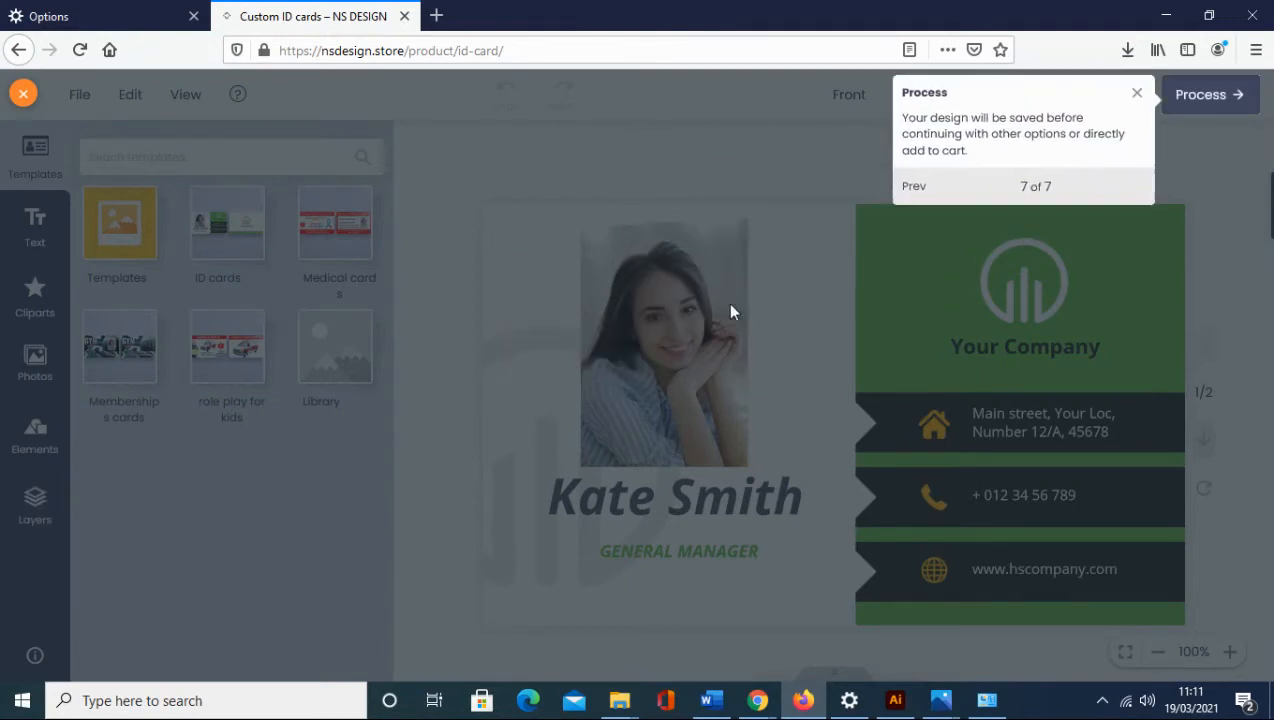
left_click(1137, 96)
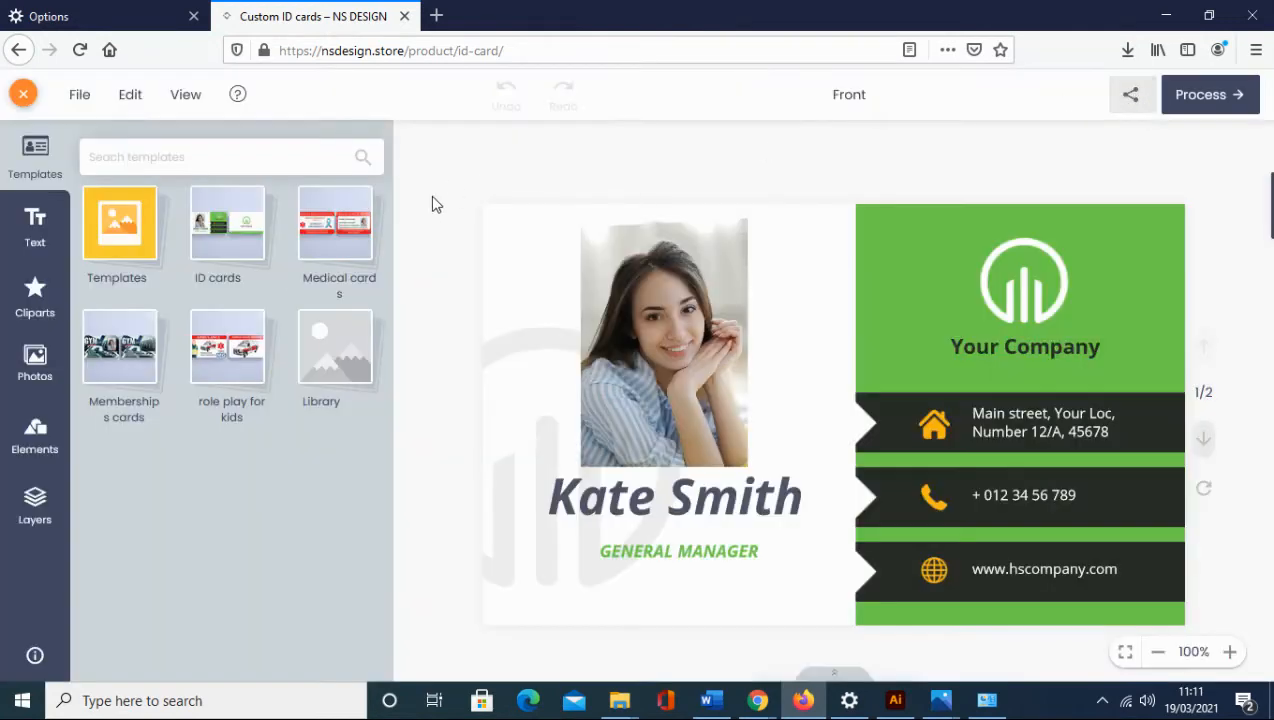
Load the Hidden Disabilities 'Face Covering Exempt' NHS medical template, check its back, and return to the front.
left_click(310, 256)
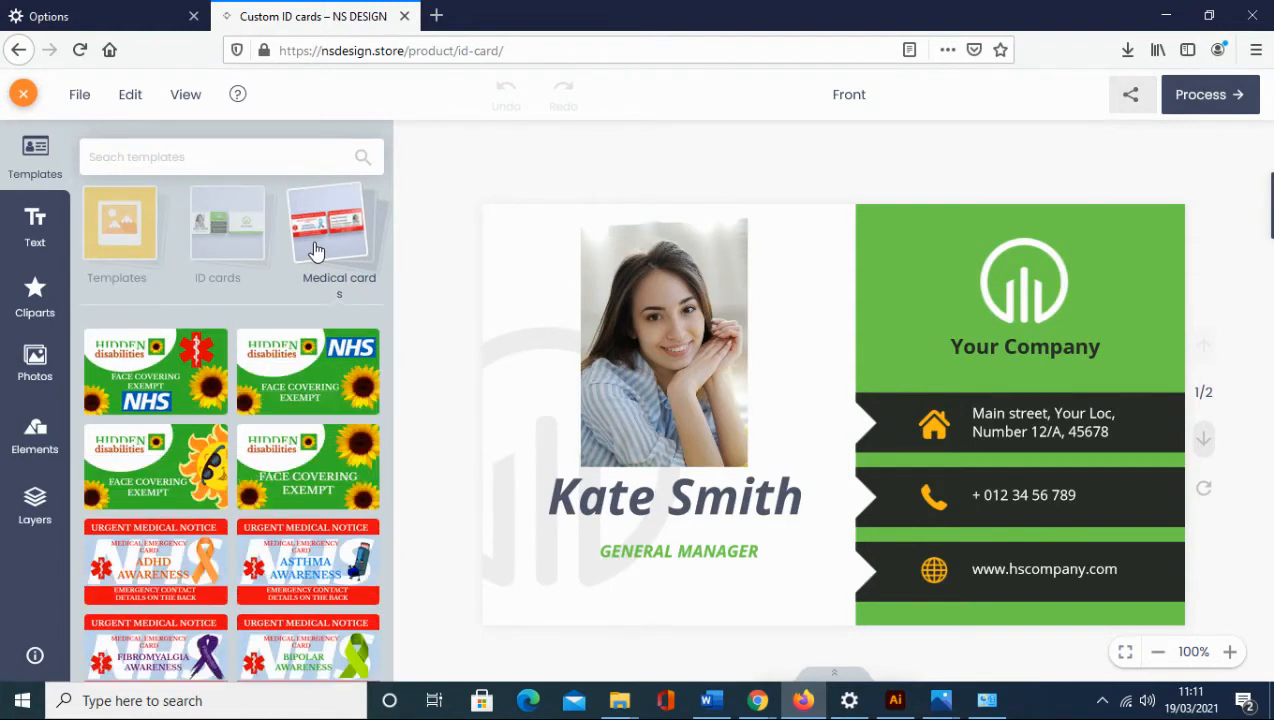
left_click(204, 397)
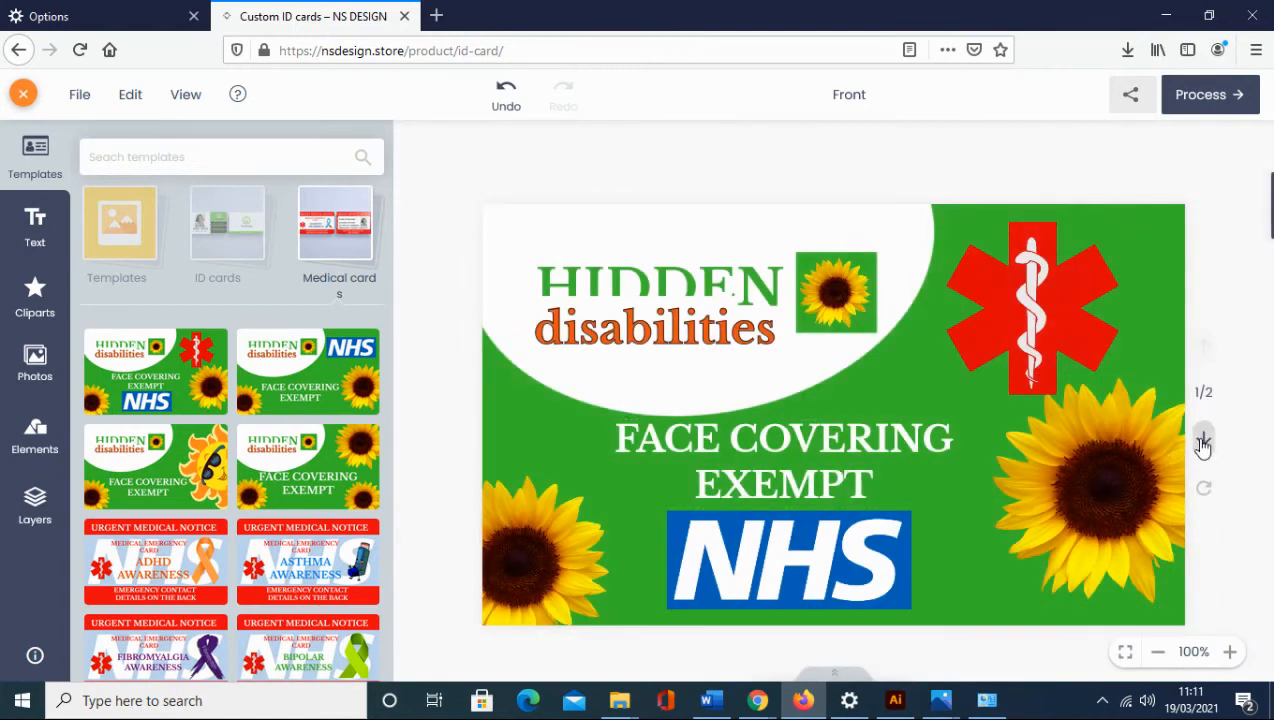
left_click(1203, 443)
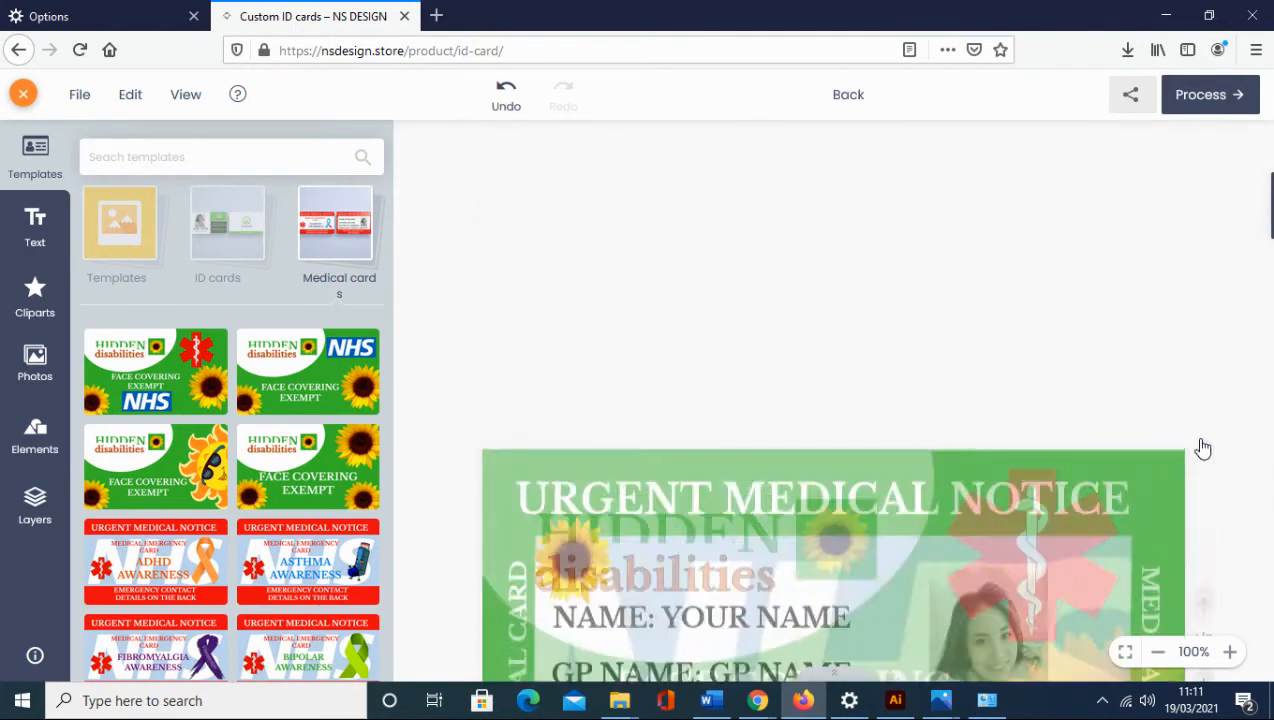
left_click(1204, 362)
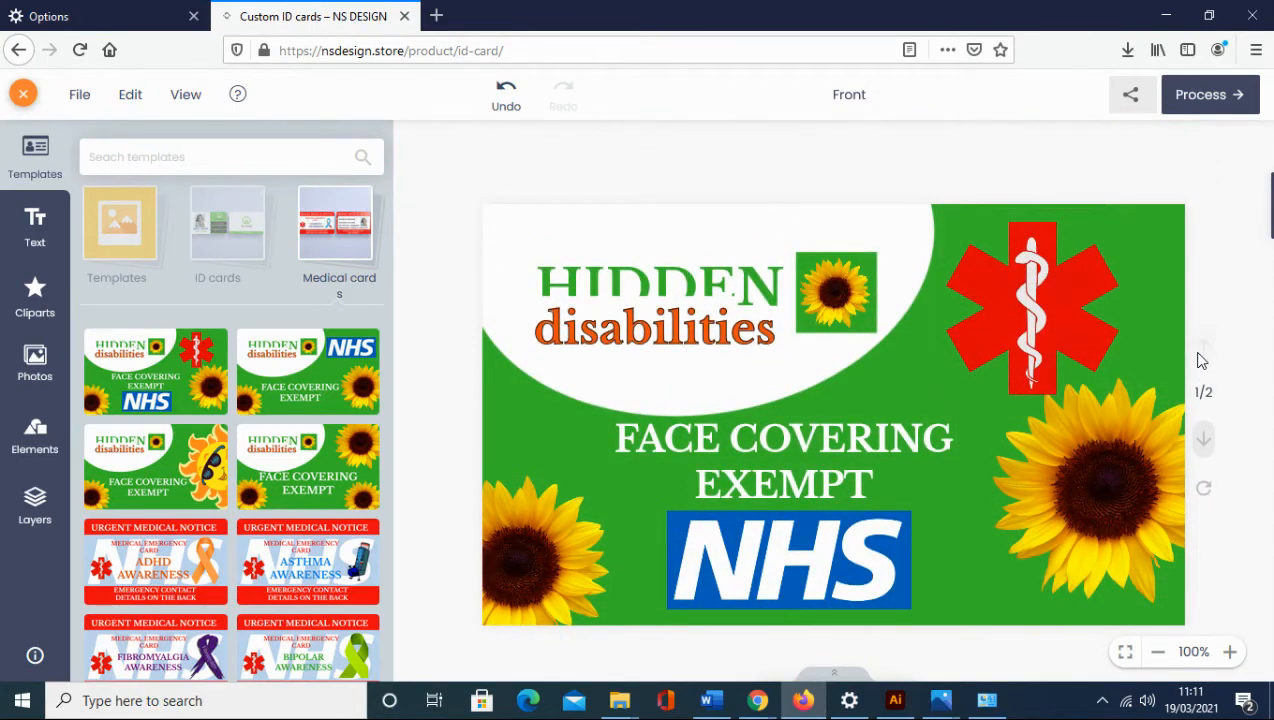
left_click(1031, 343)
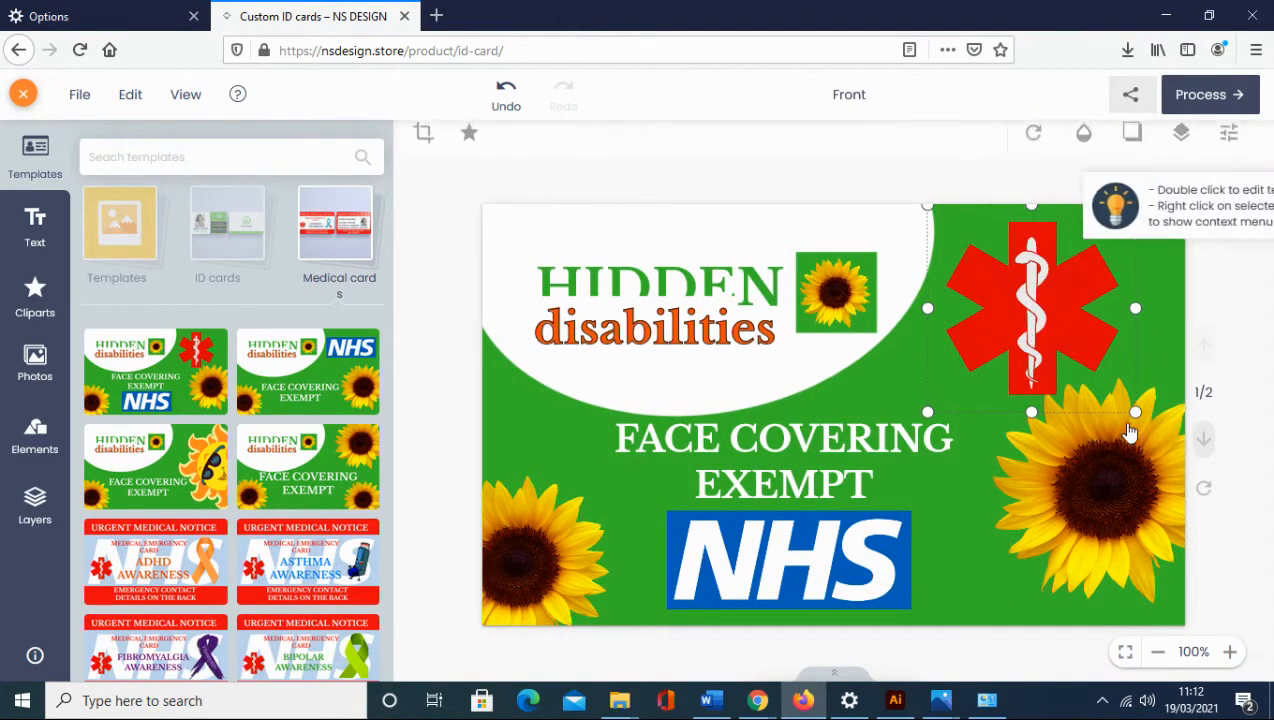
Shrink the red medical star, shift it right, and fill the card background light green.
left_click_drag(1135, 411, 1099, 376)
mouse_move(1012, 288)
left_mouse_down()
mouse_move(1045, 310)
mouse_move(1017, 287)
left_mouse_up()
left_click(975, 488)
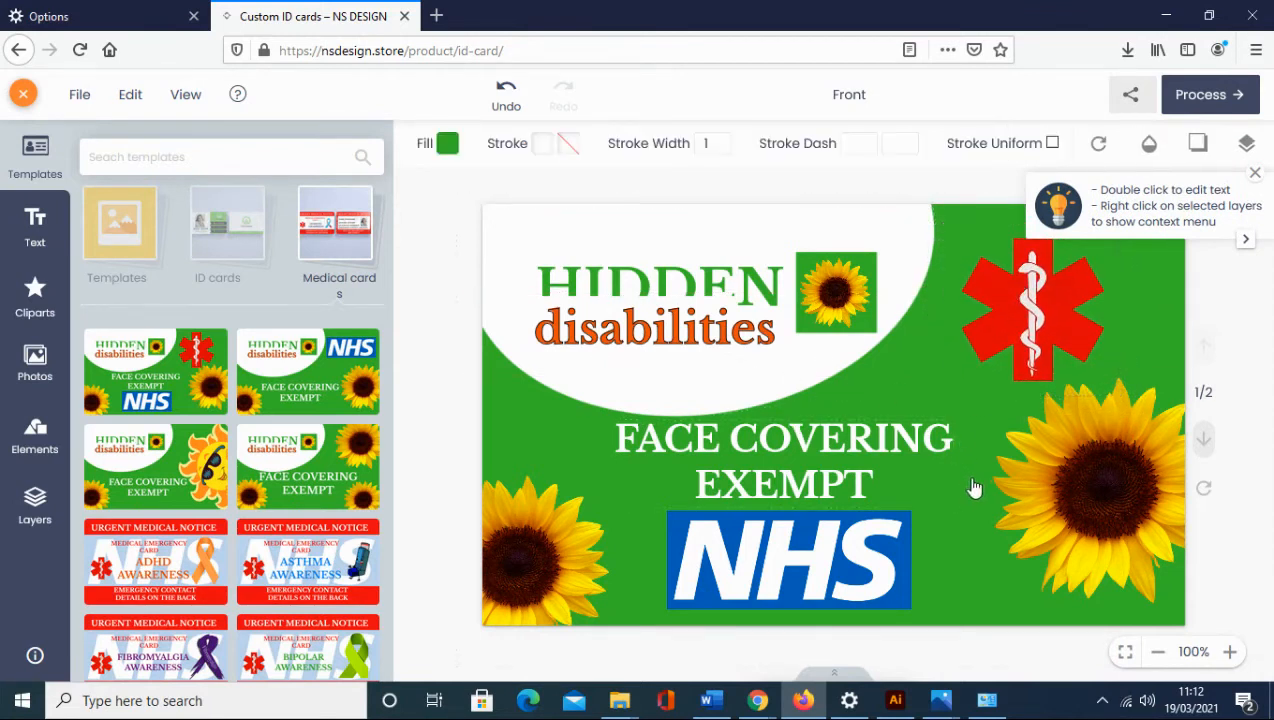
left_click(448, 145)
left_click(662, 314)
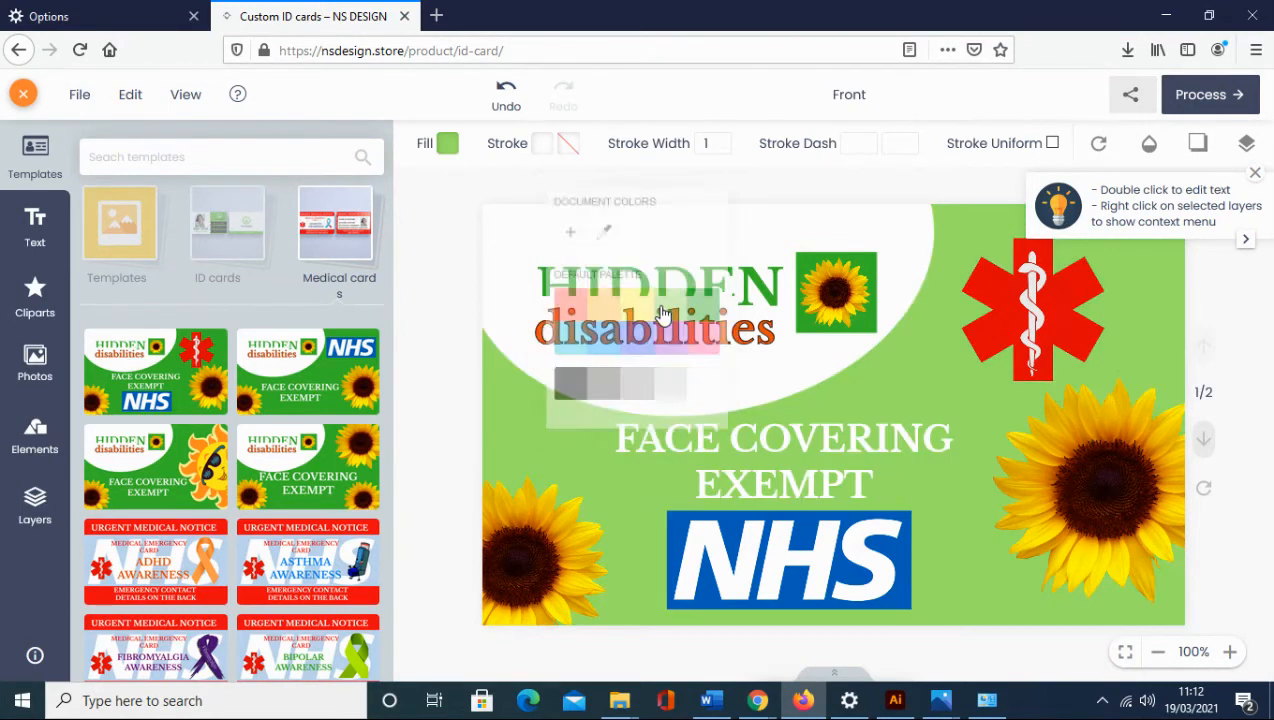
Try dark green on the background, undo back to light green, and show the card's back.
left_click(628, 514)
left_click(569, 493)
left_click(1000, 566)
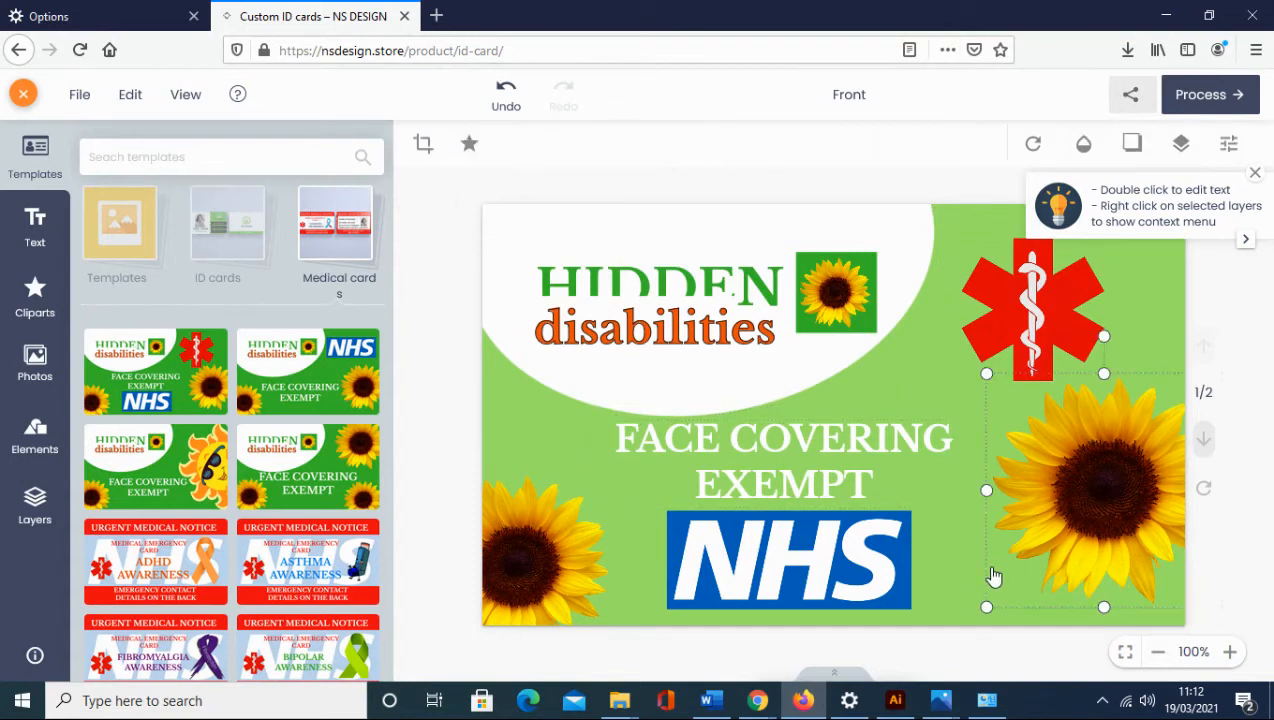
left_click(965, 568)
left_click(446, 143)
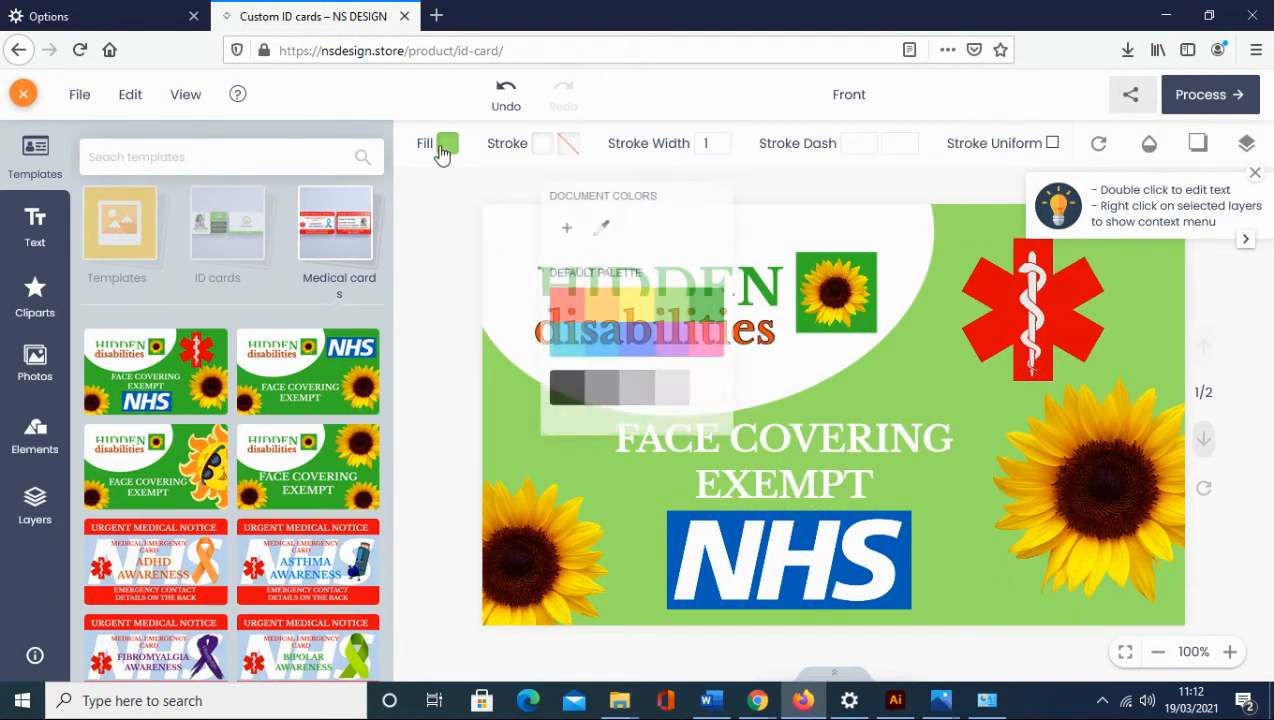
left_click(724, 315)
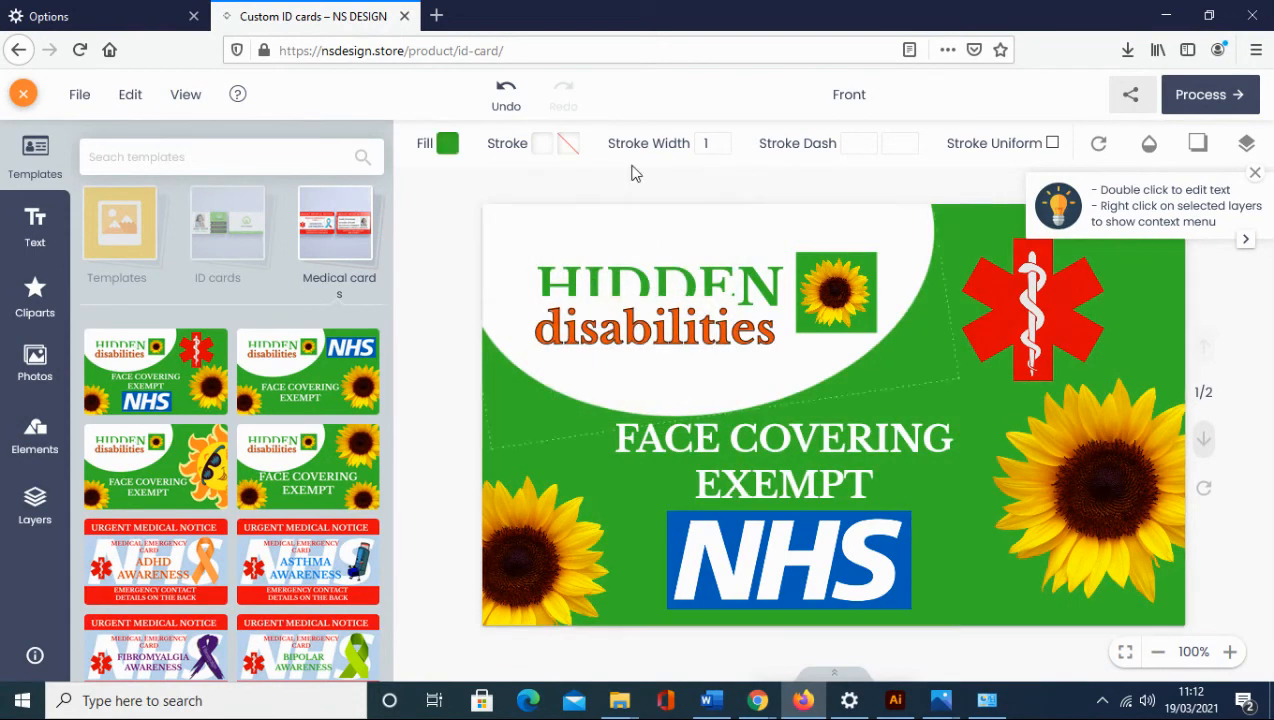
left_click(506, 95)
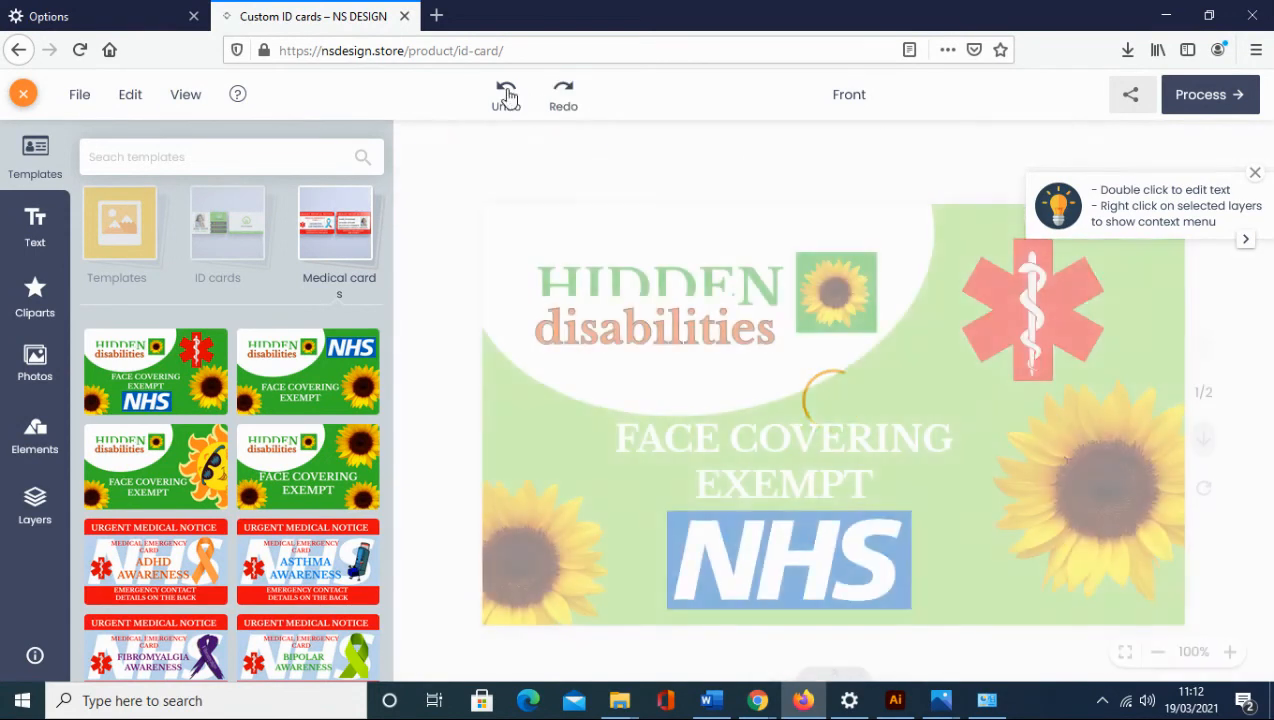
left_click(506, 95)
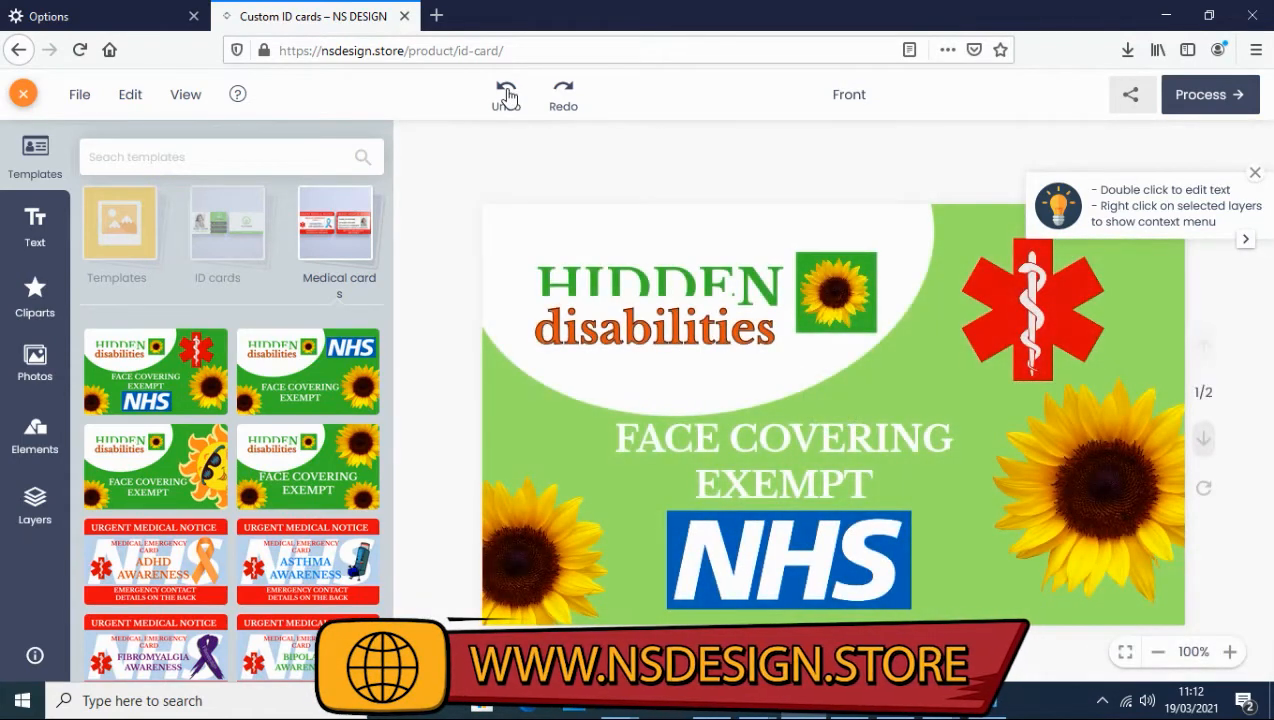
left_click(1255, 173)
left_click(1203, 445)
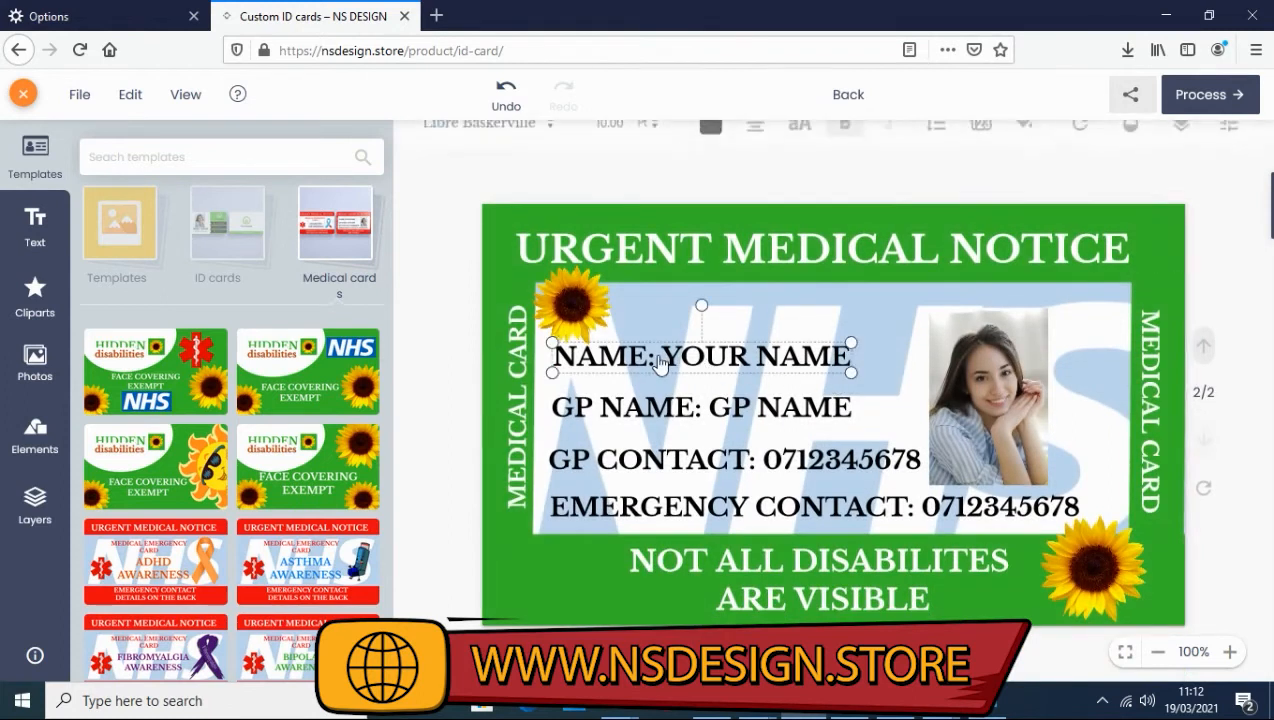
Replace the YOUR NAME placeholder on the card back with the cardholder's full name.
double_click(668, 357)
left_click(672, 357)
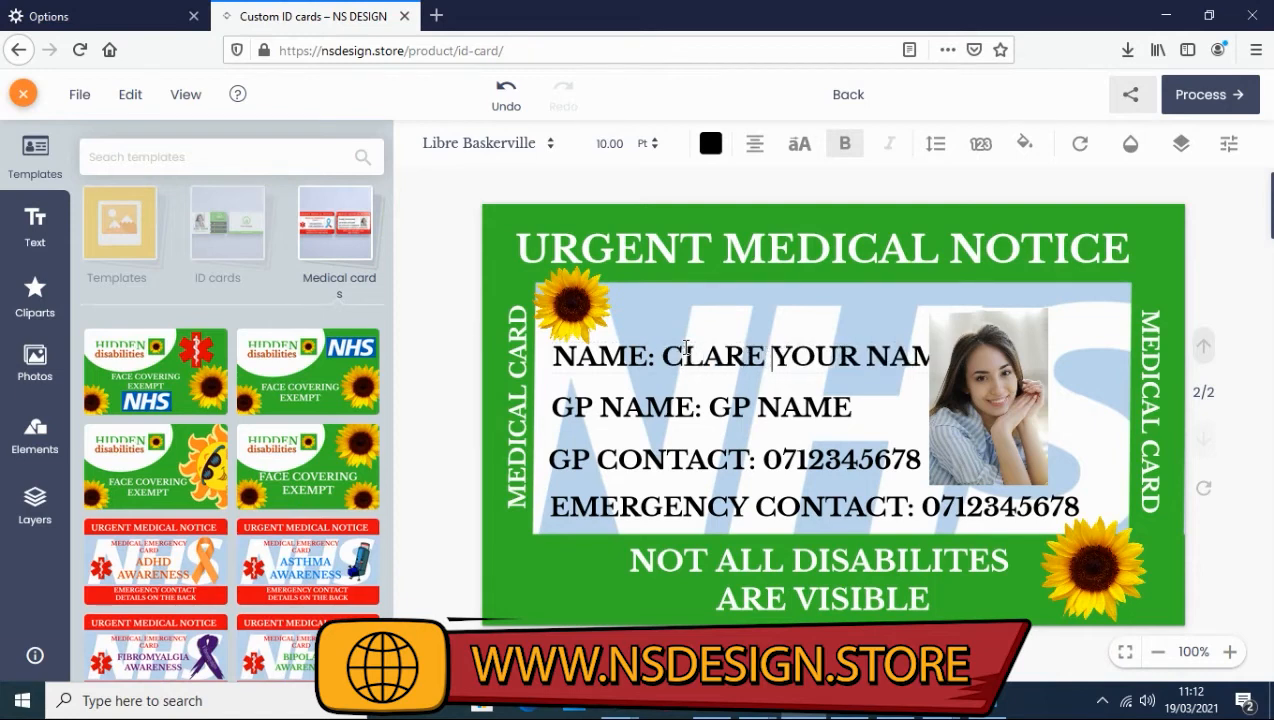
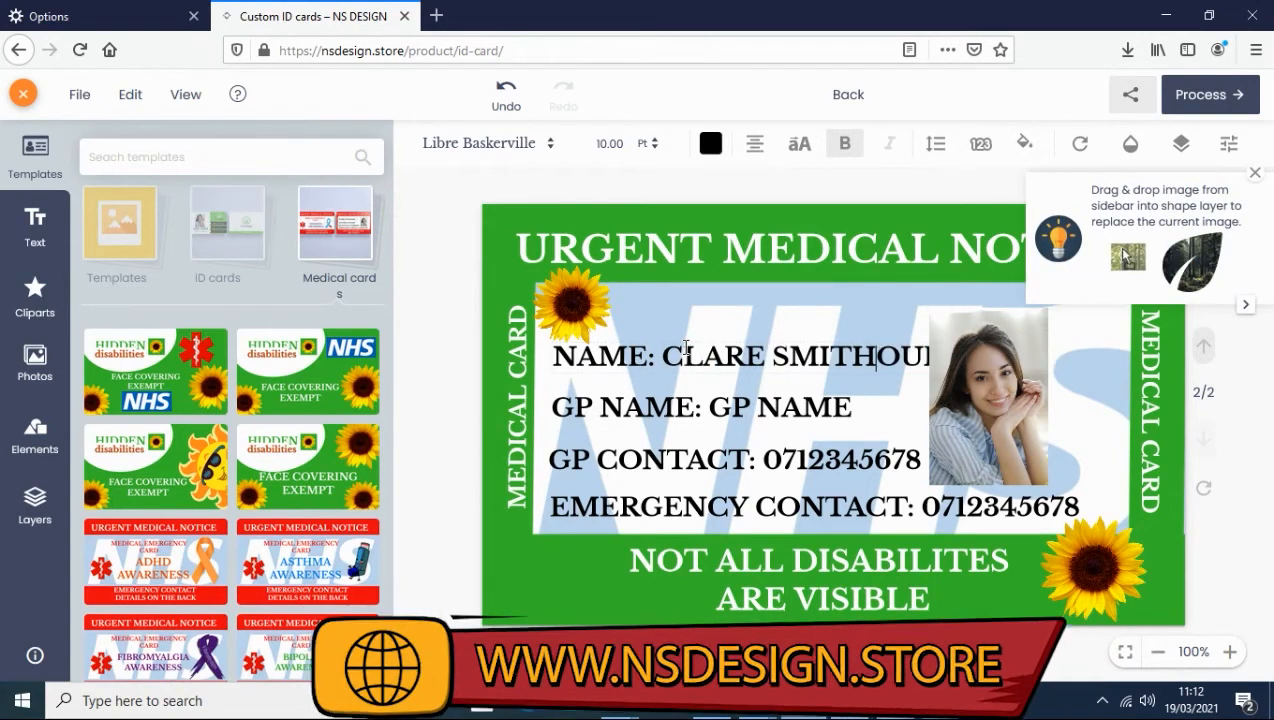
key("Delete")
key("Delete")
key("Delete")
key("Delete")
key("Delete")
key("Delete")
key("Delete")
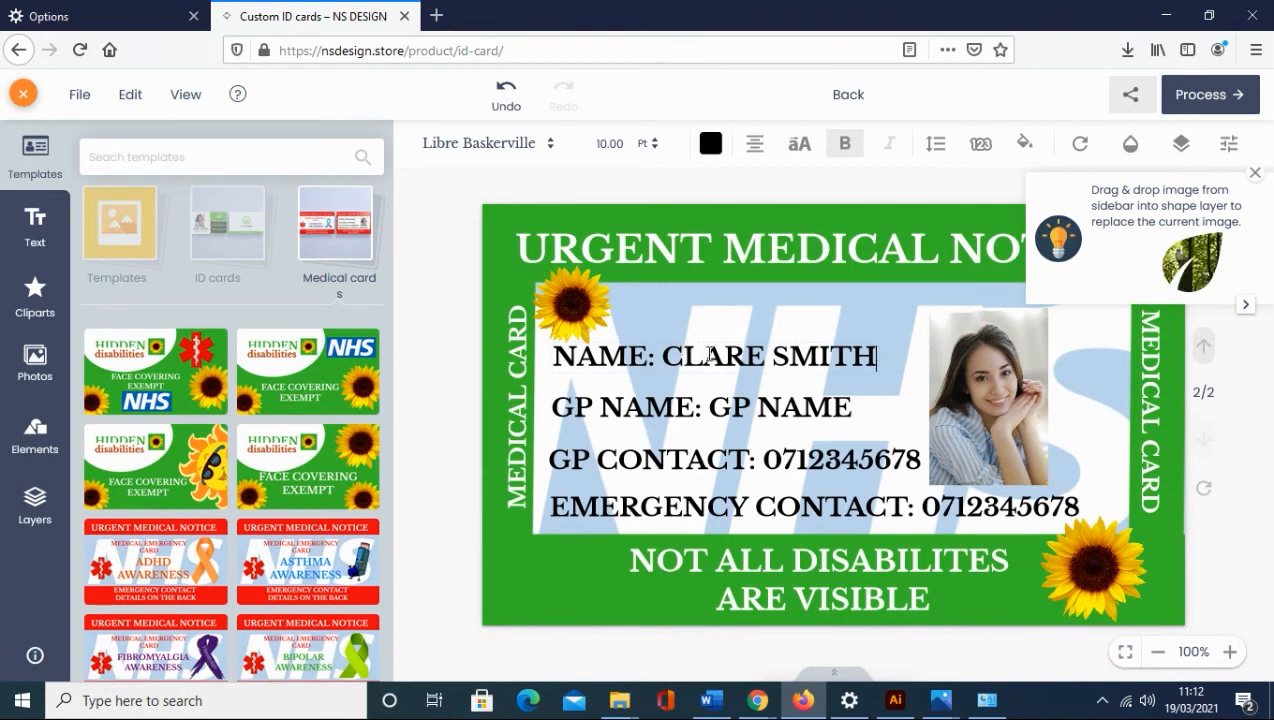
Delete the GP NAME line, then undo so the GP details remain.
left_click(724, 408)
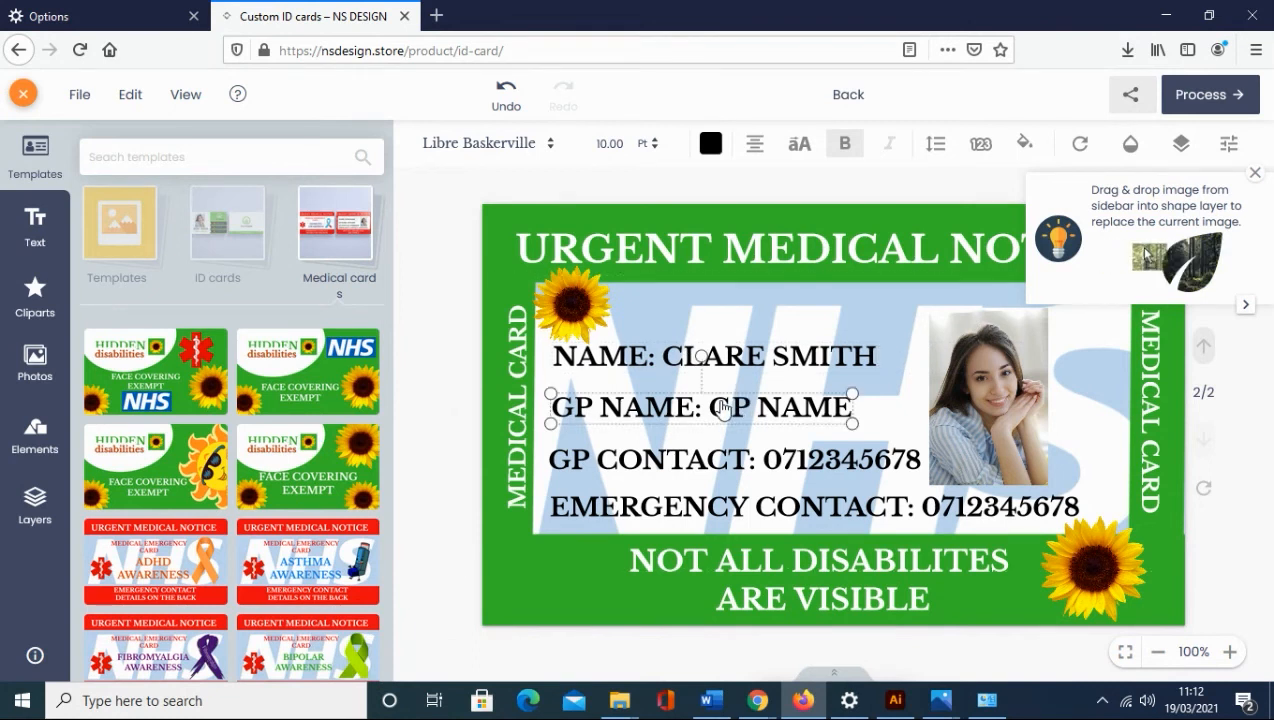
right_click(724, 408)
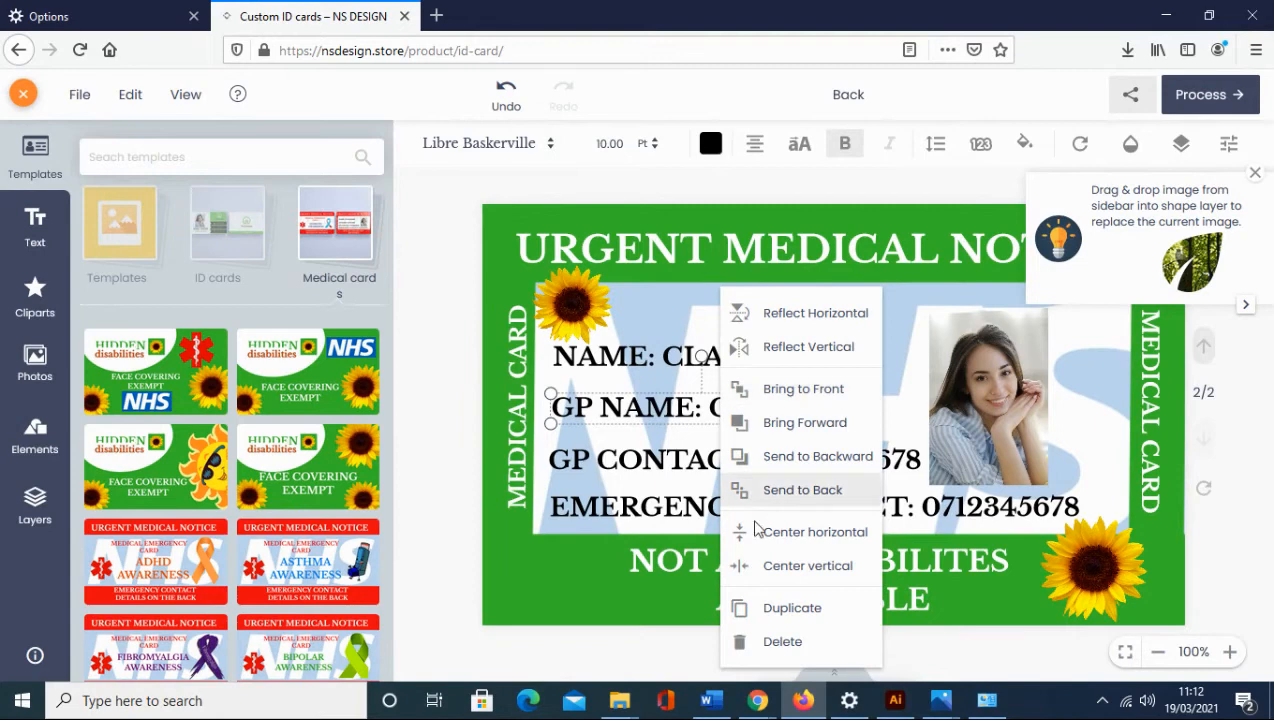
left_click(766, 642)
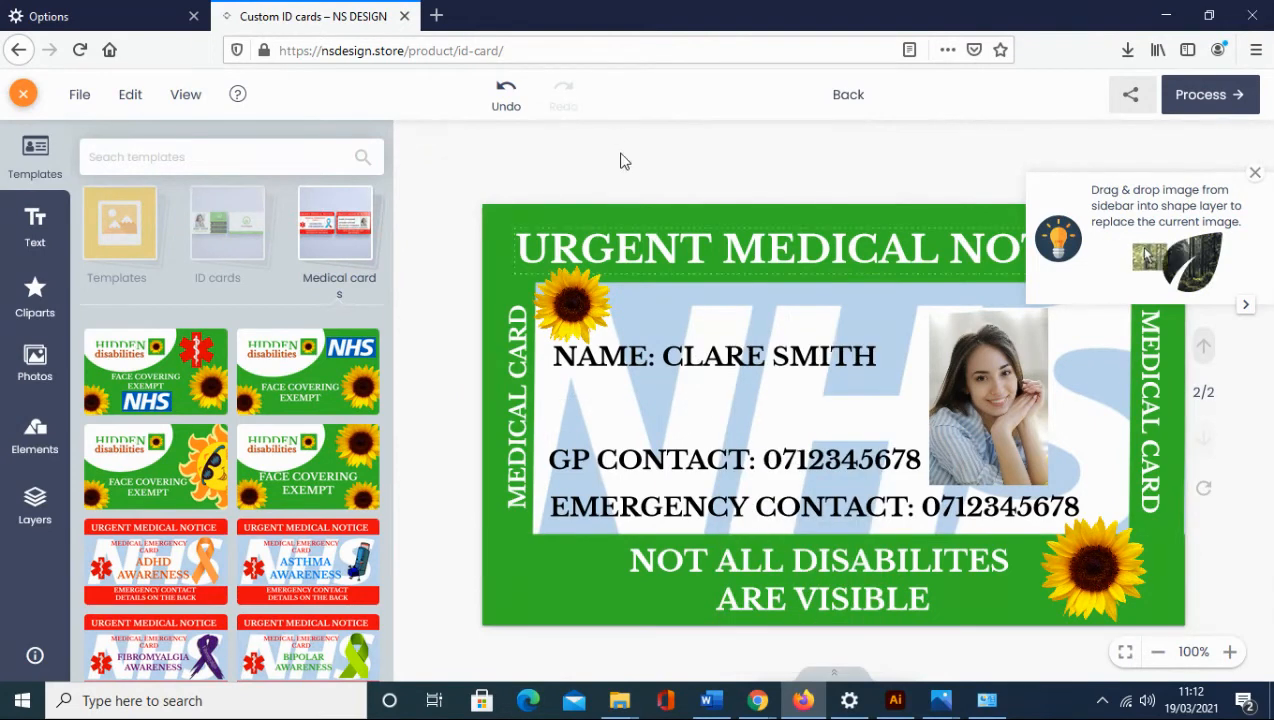
left_click(525, 103)
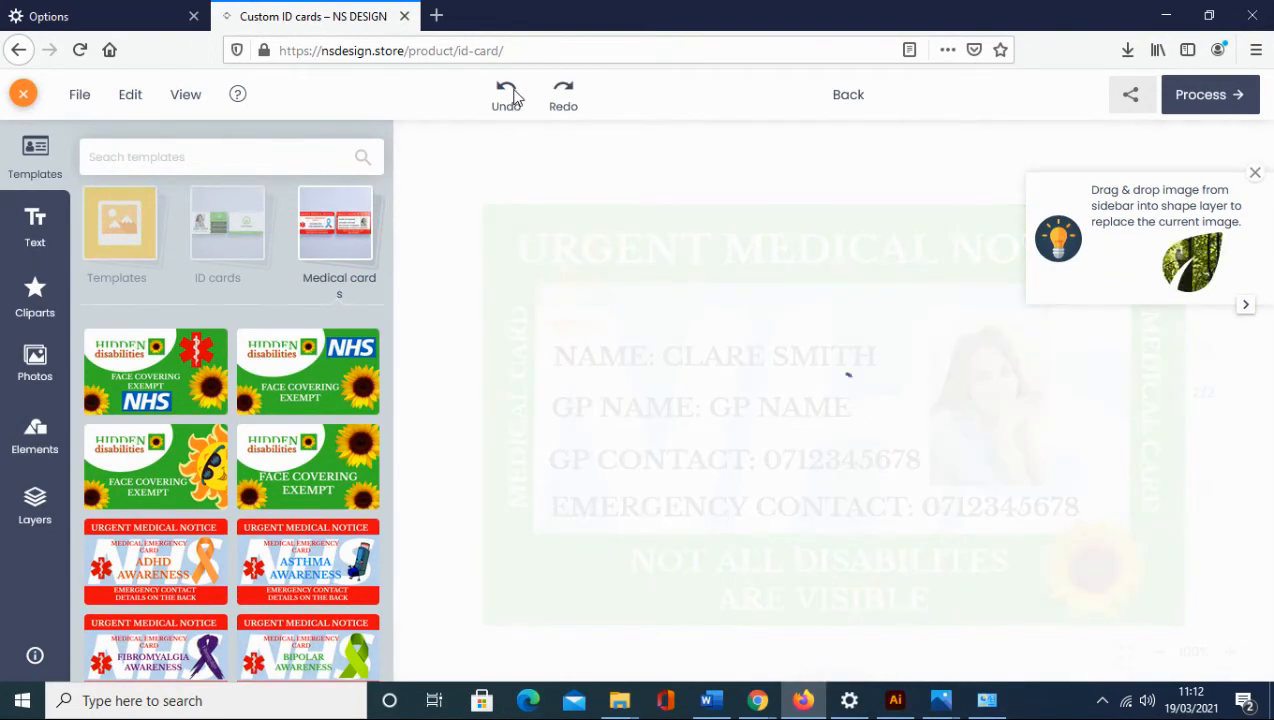
right_click(669, 420)
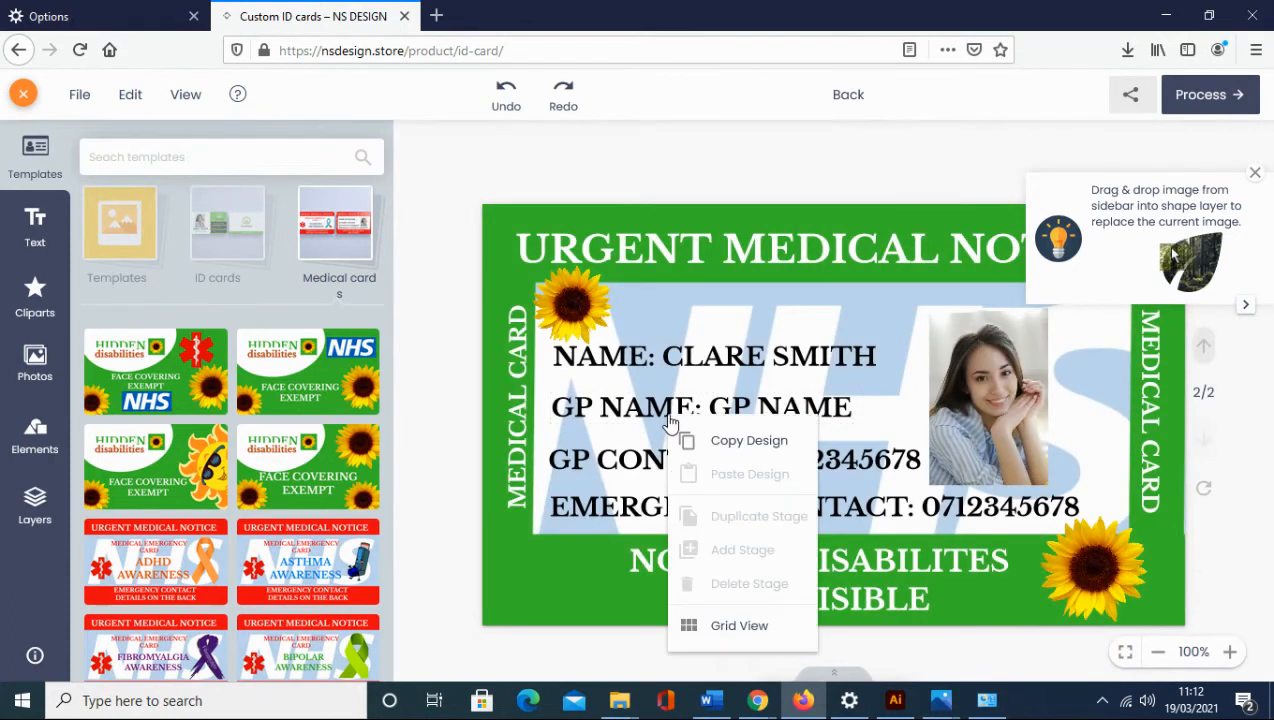
Duplicate the GP NAME line and move the copy up beneath the name line.
left_click(620, 405)
right_click(620, 405)
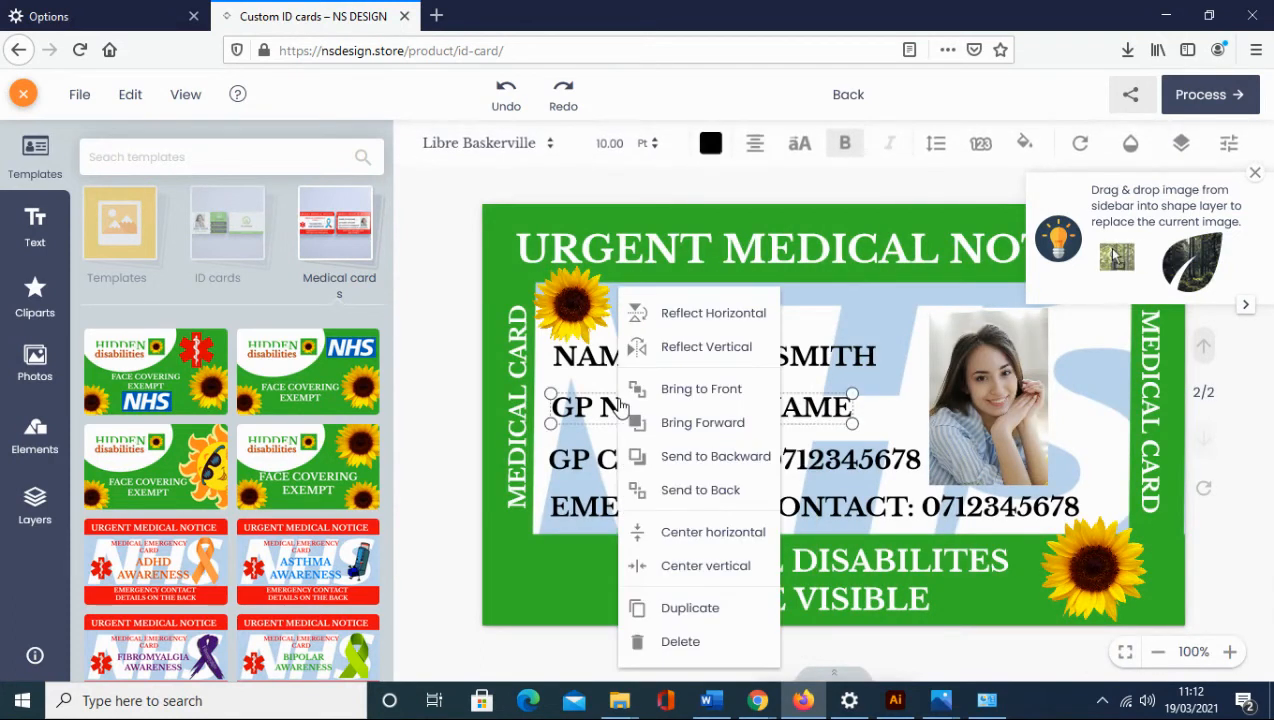
left_click(680, 608)
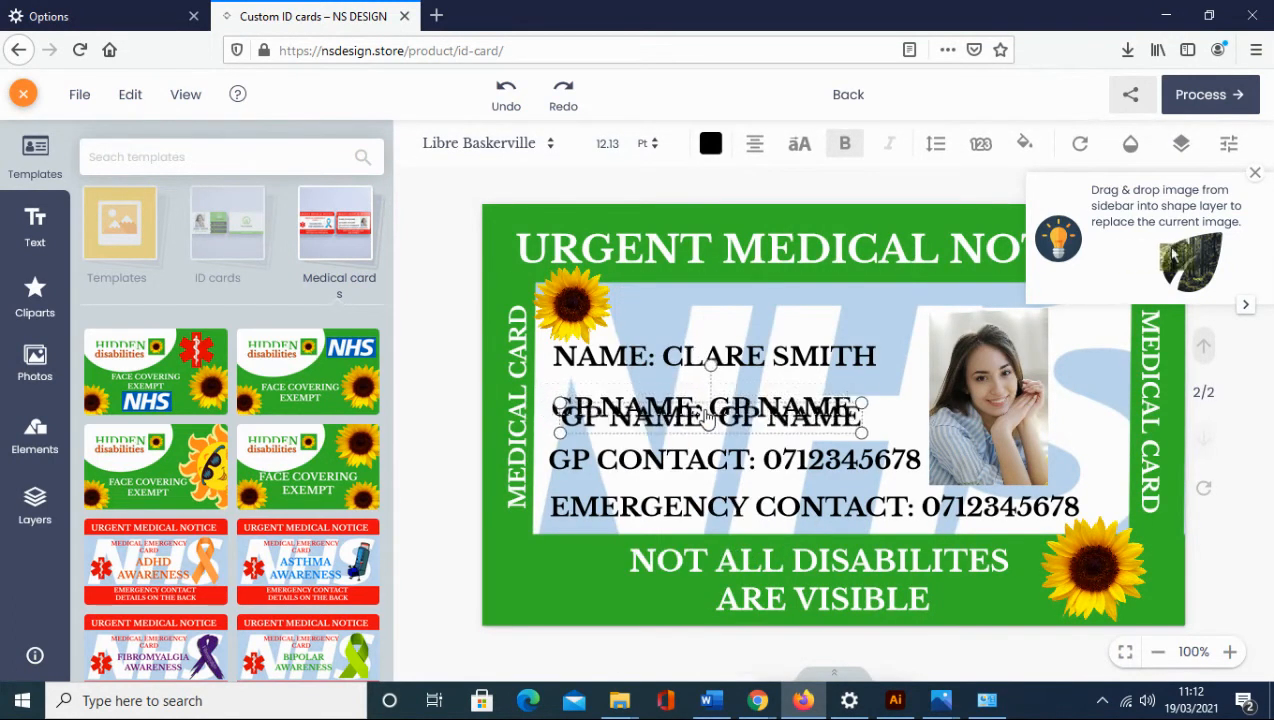
left_click_drag(683, 405, 683, 388)
left_click_drag(630, 470, 635, 474)
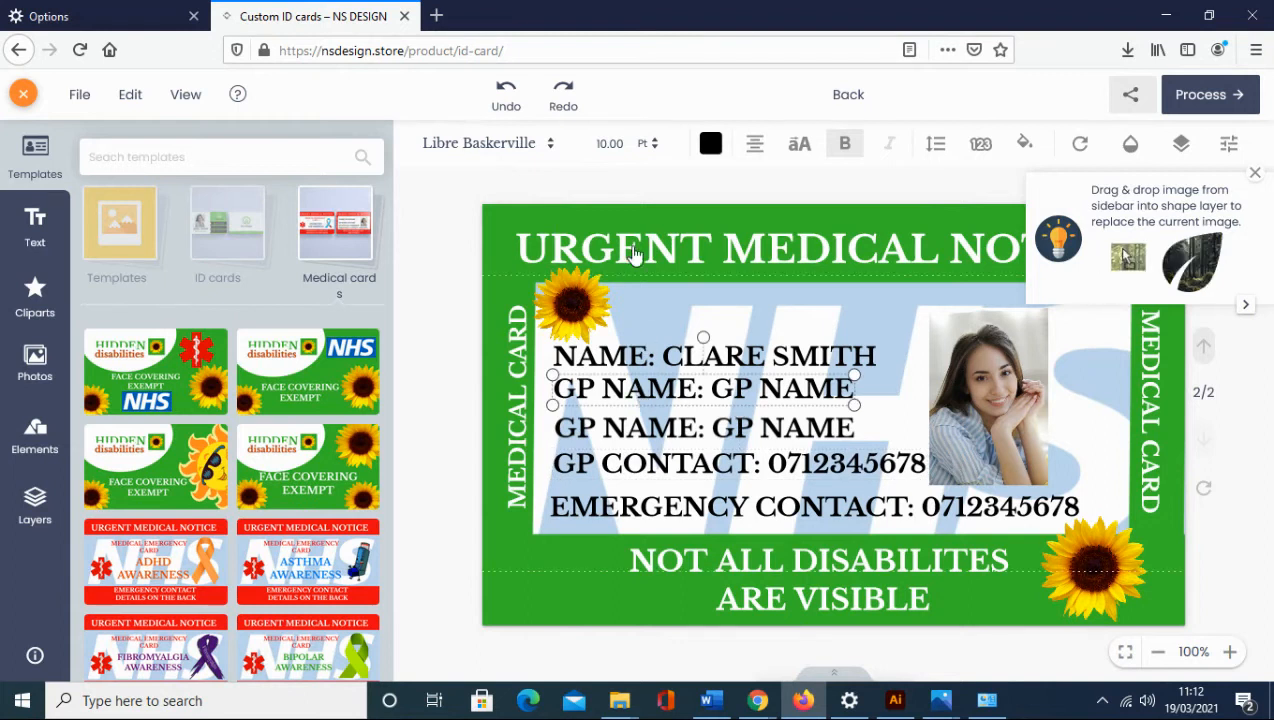
Set the upper GP NAME copy to 8 pt text, keeping its colour black.
left_click(655, 148)
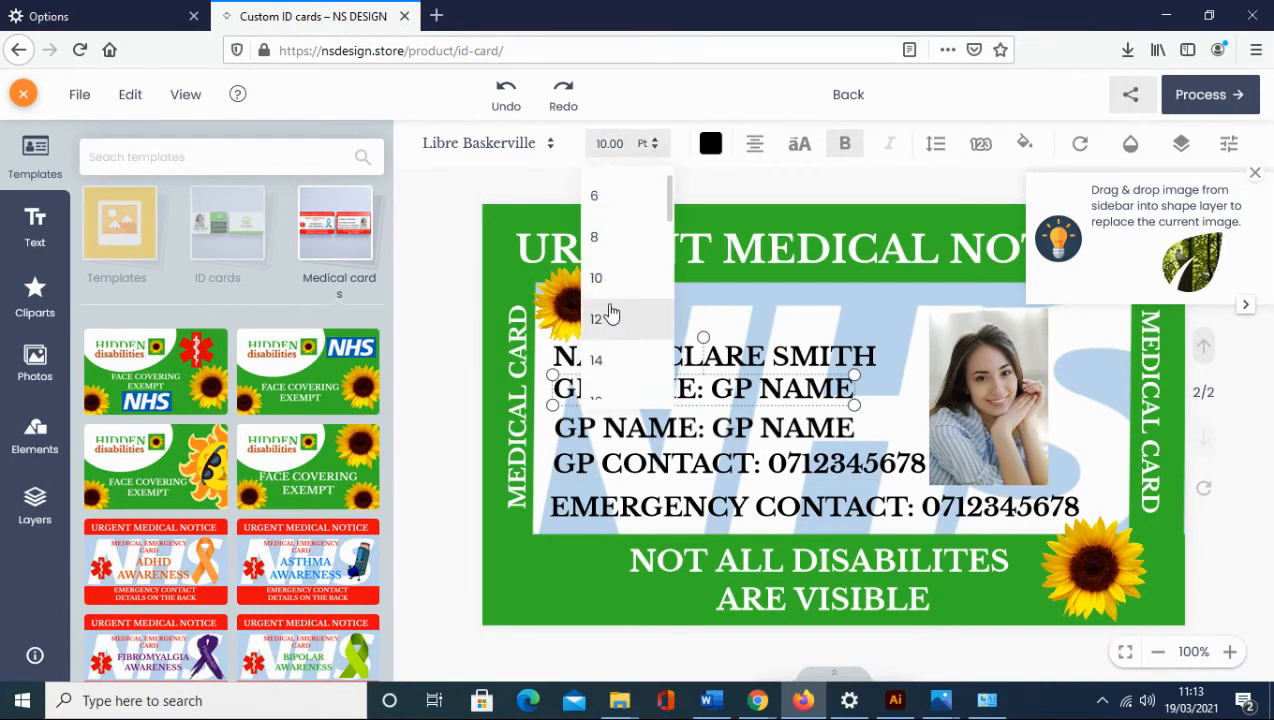
left_click(603, 320)
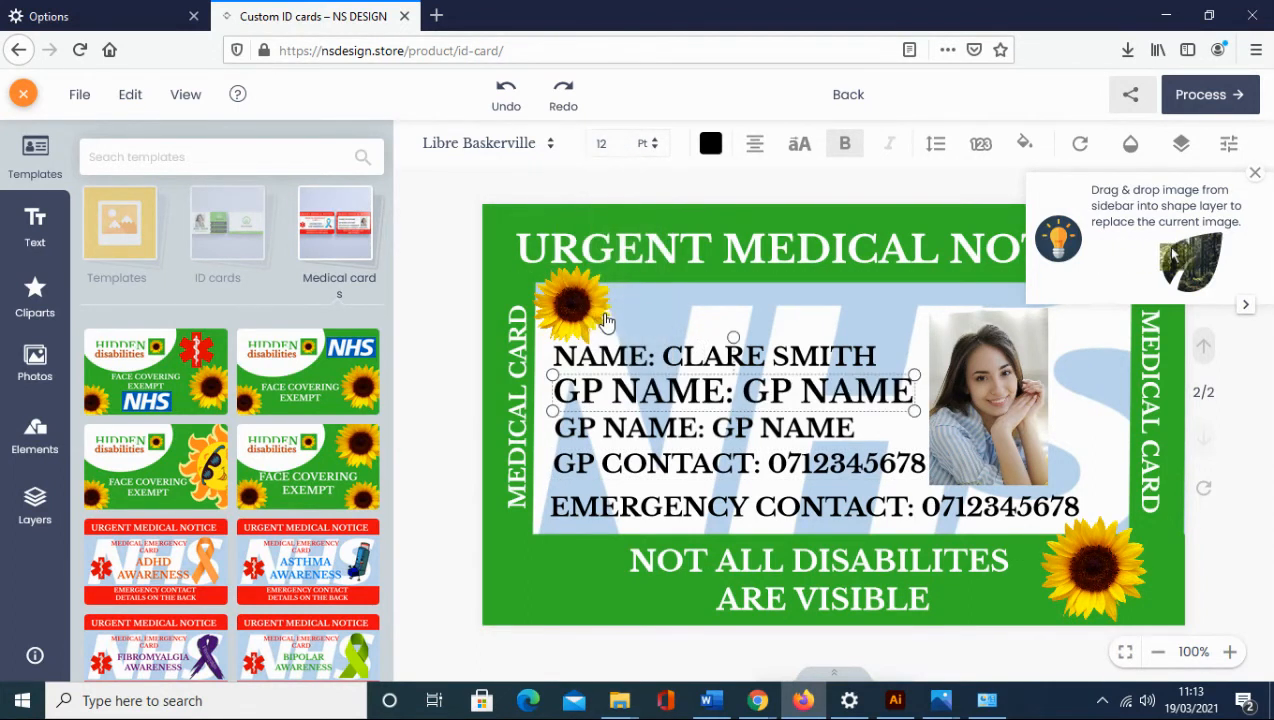
left_click(655, 152)
left_click(606, 238)
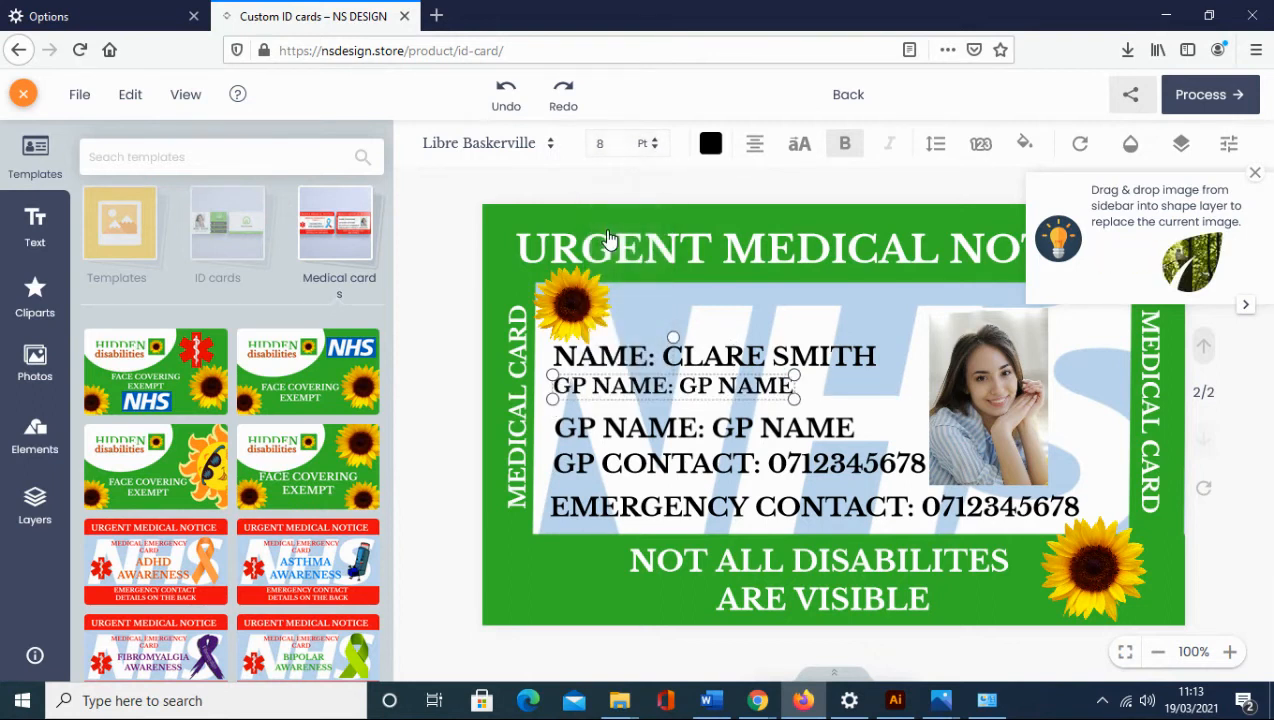
left_click(710, 146)
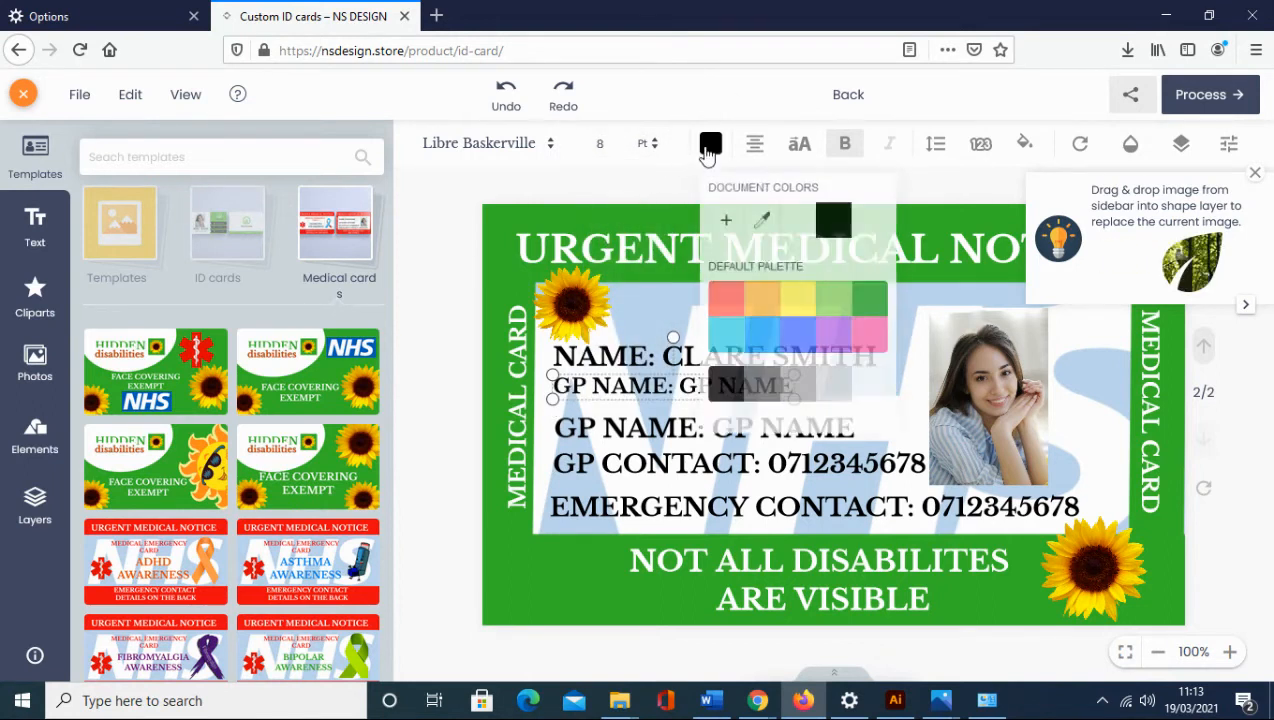
left_click(724, 299)
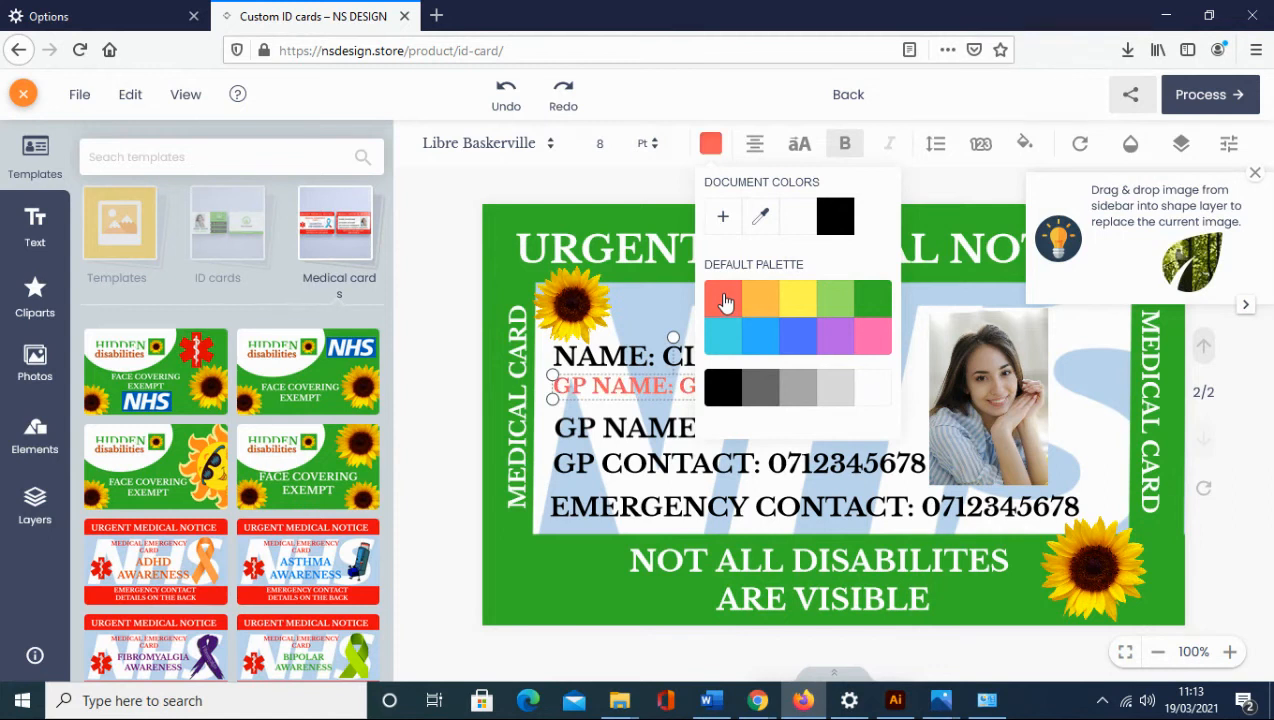
left_click(833, 218)
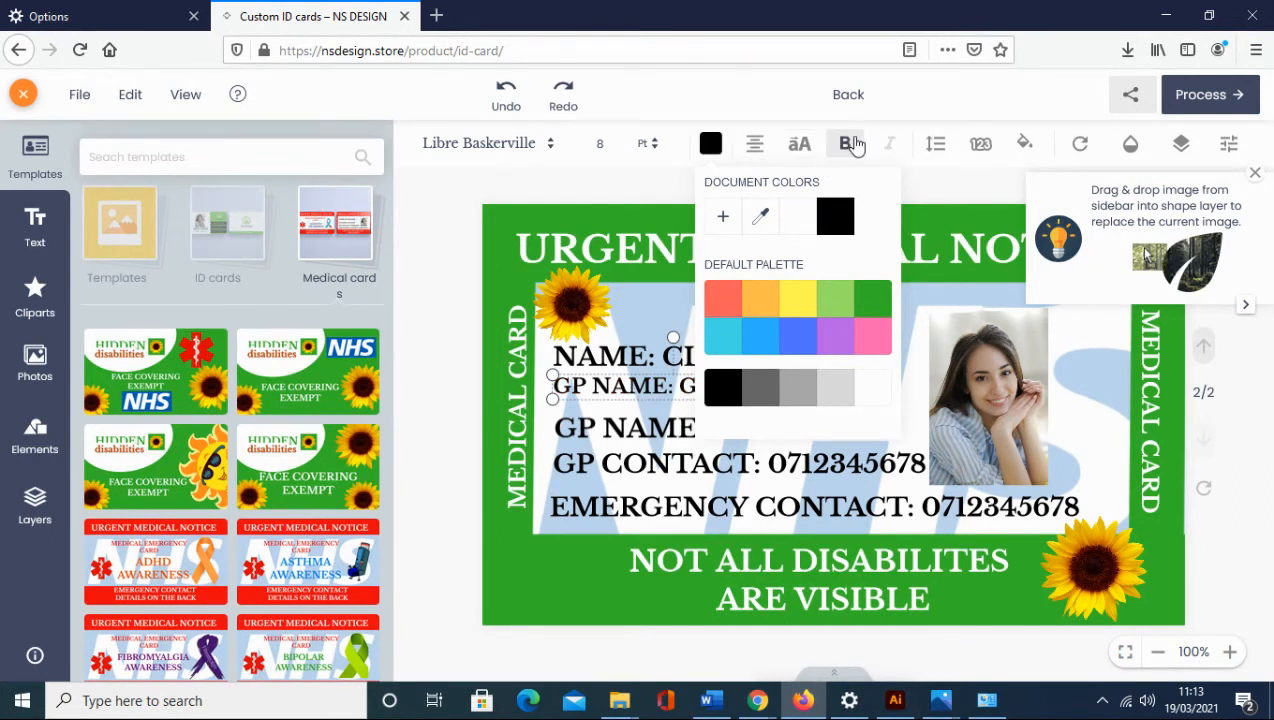
left_click(631, 189)
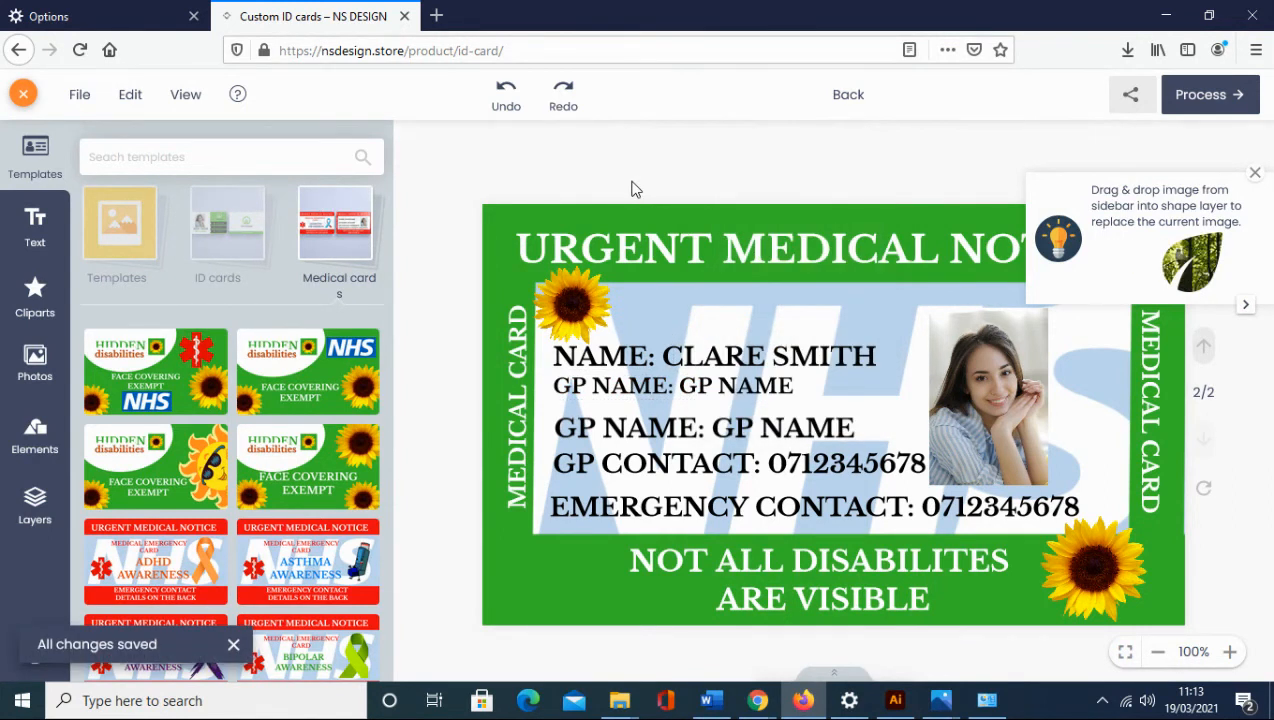
left_click(1255, 174)
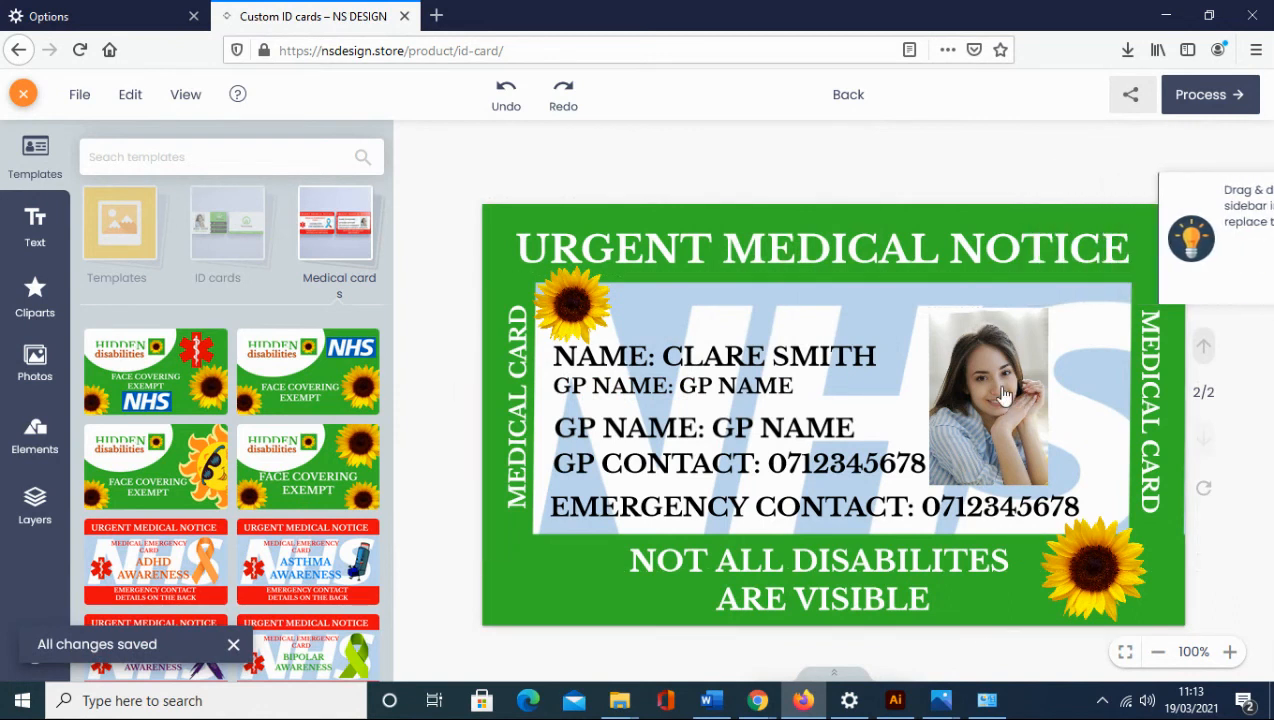
Delete the old portrait and upload the 'id photo' file onto the card.
left_click_drag(973, 391, 993, 392)
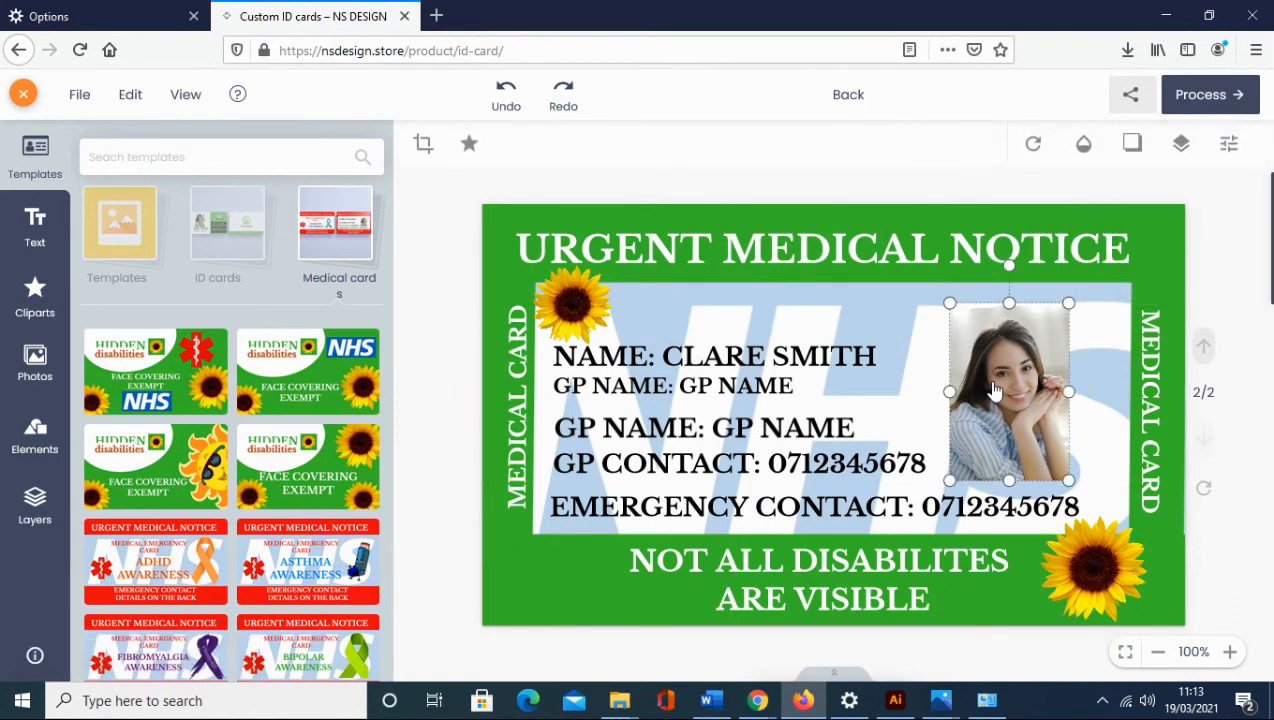
right_click(993, 391)
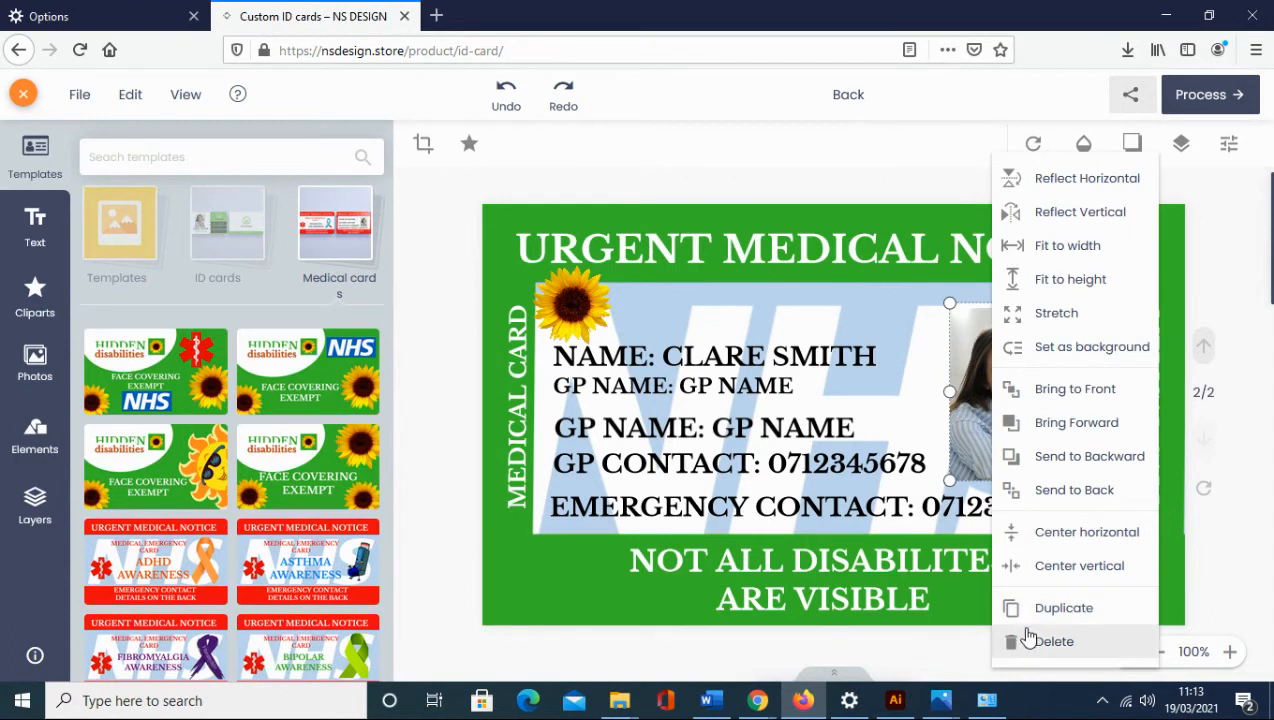
left_click(1030, 641)
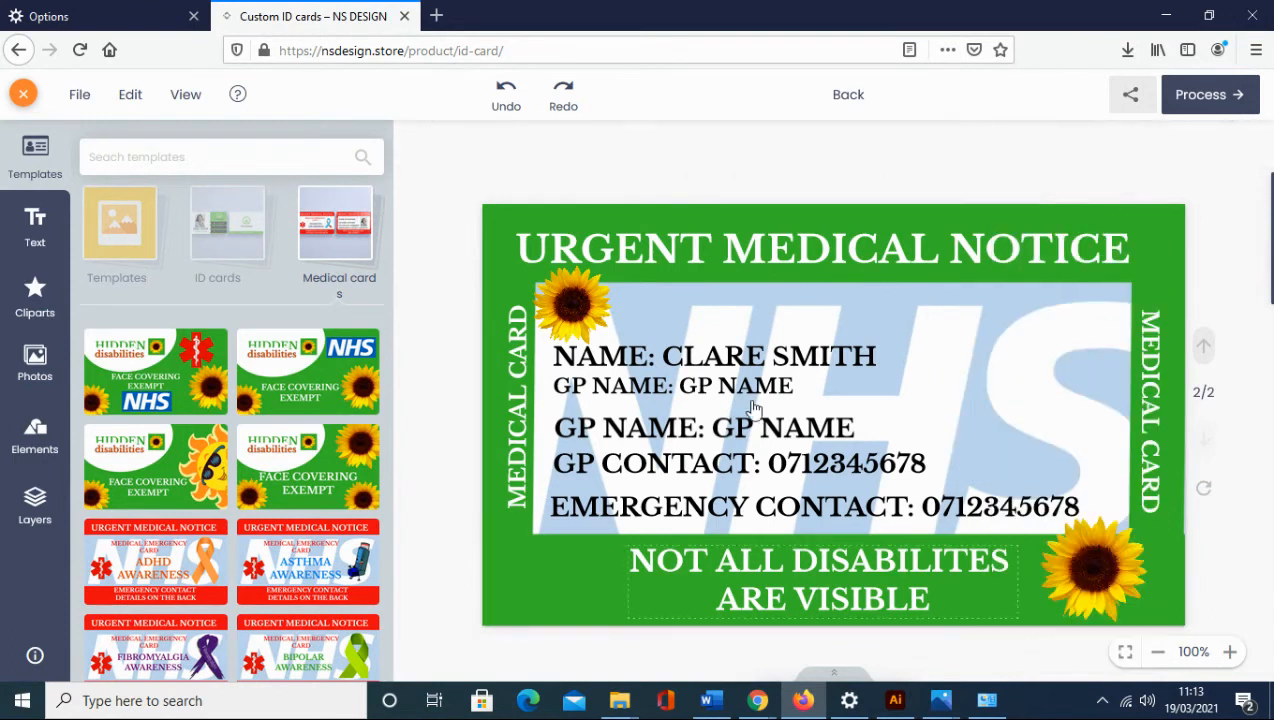
left_click(40, 372)
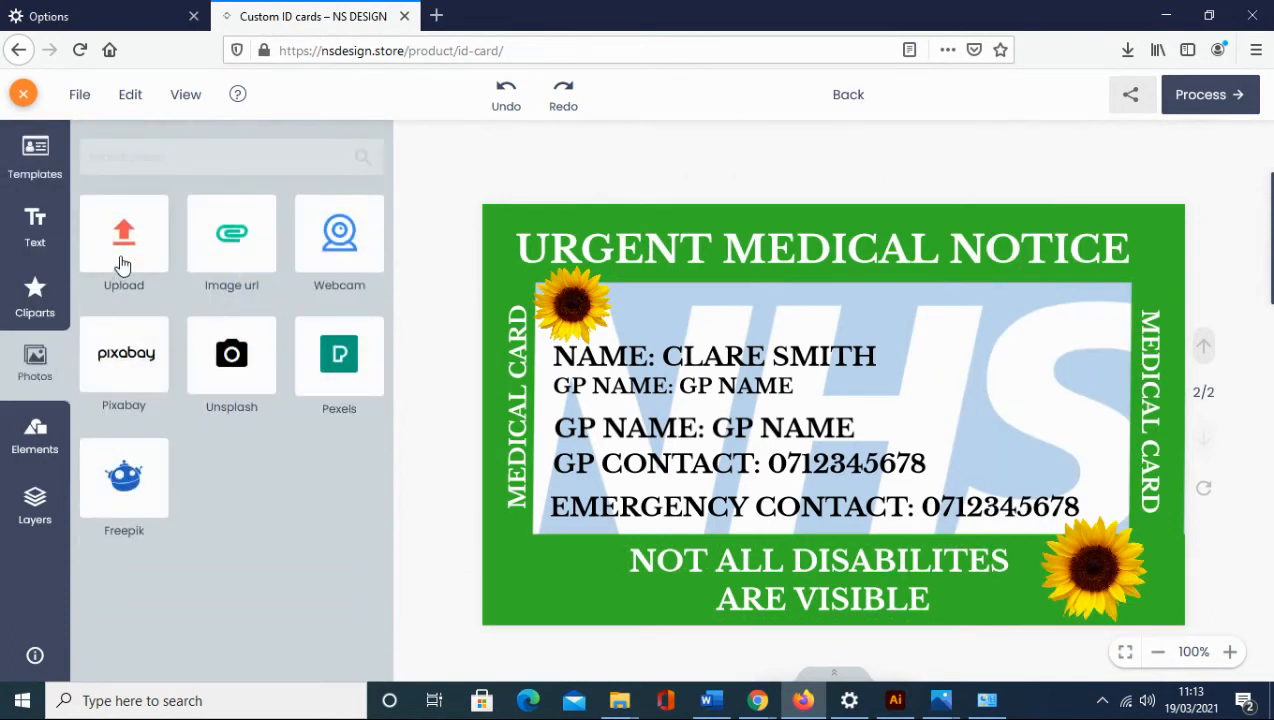
left_click(122, 265)
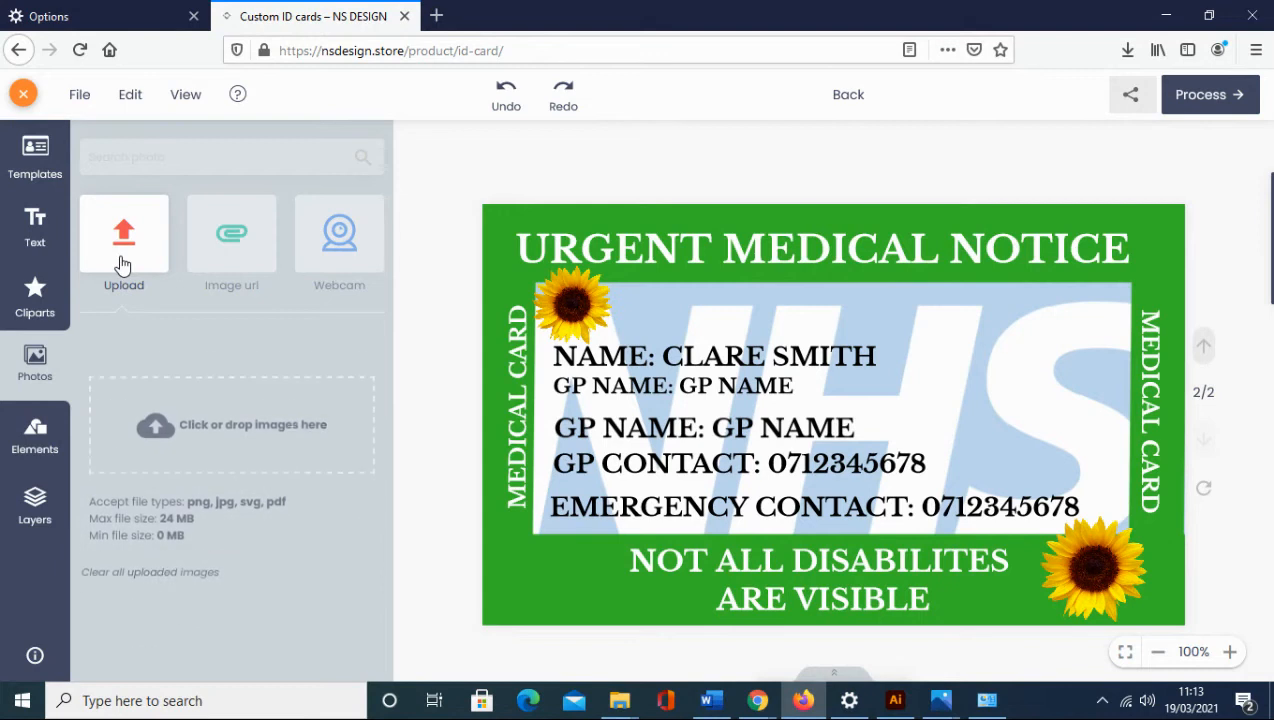
left_click(228, 396)
left_click(236, 158)
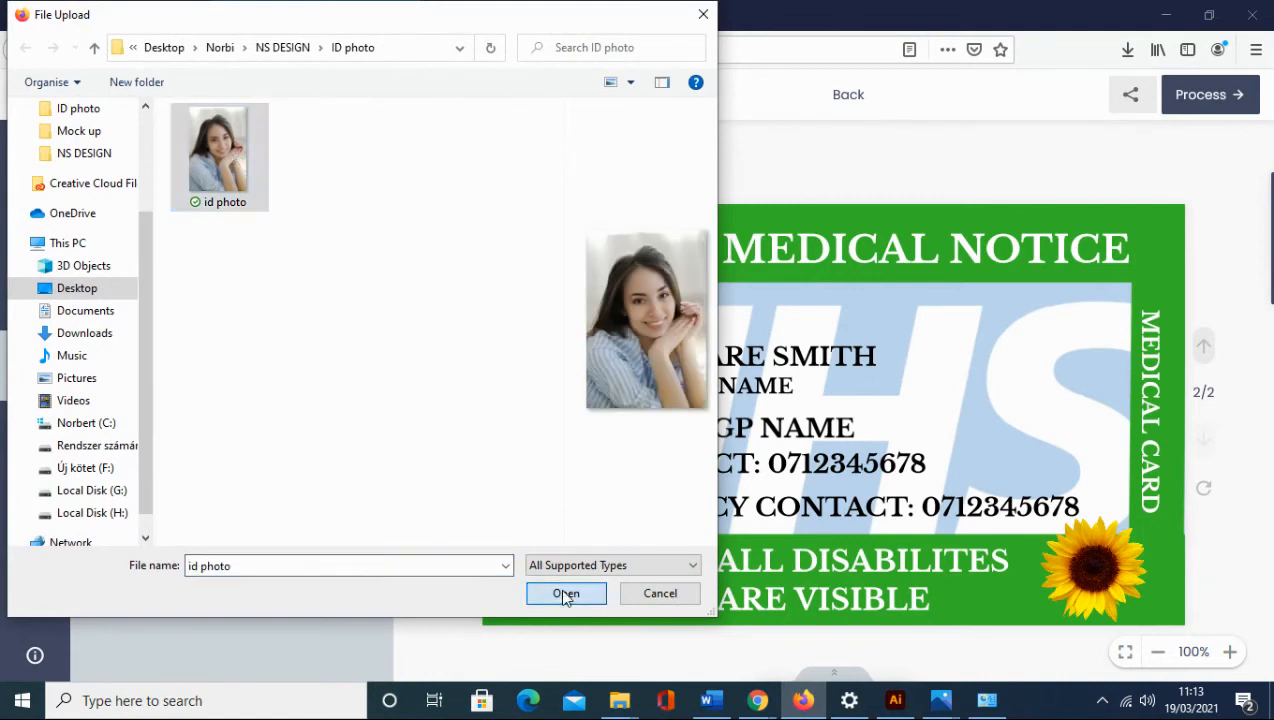
left_click(566, 593)
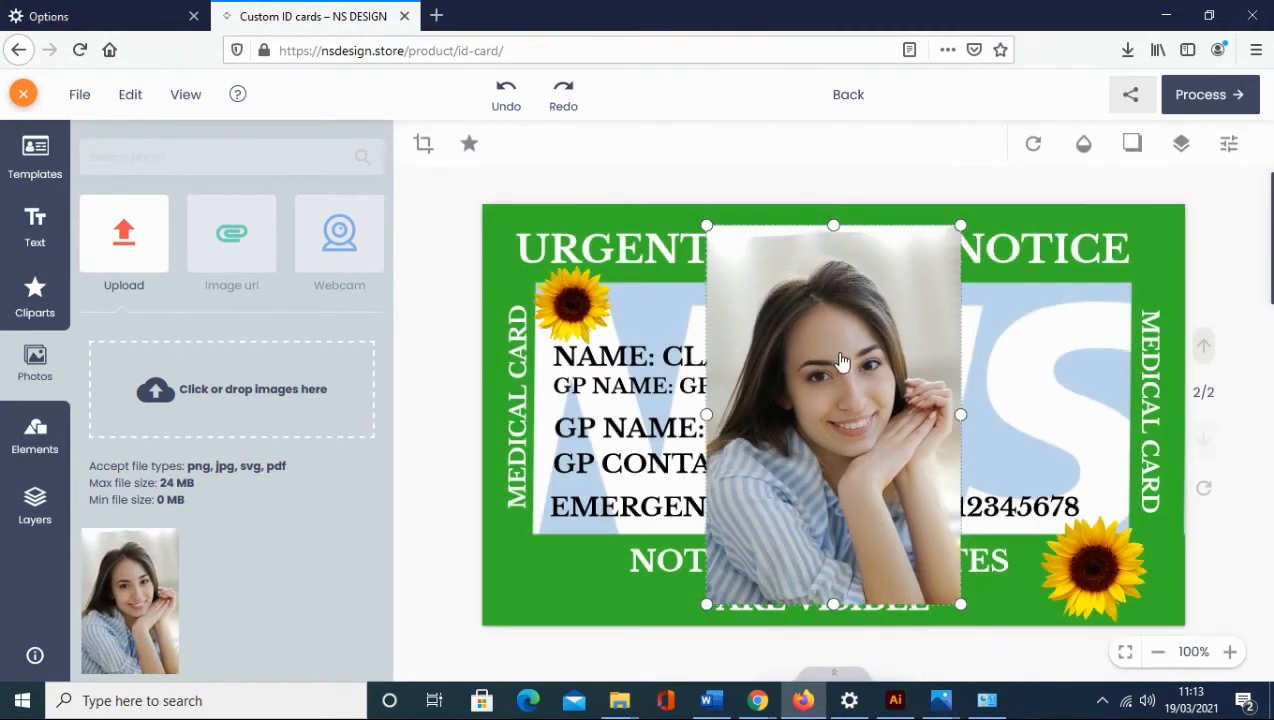
Shrink the uploaded photo and place it on the card's right side, clear of the text.
left_click_drag(706, 226, 816, 390)
left_click_drag(907, 437, 1052, 340)
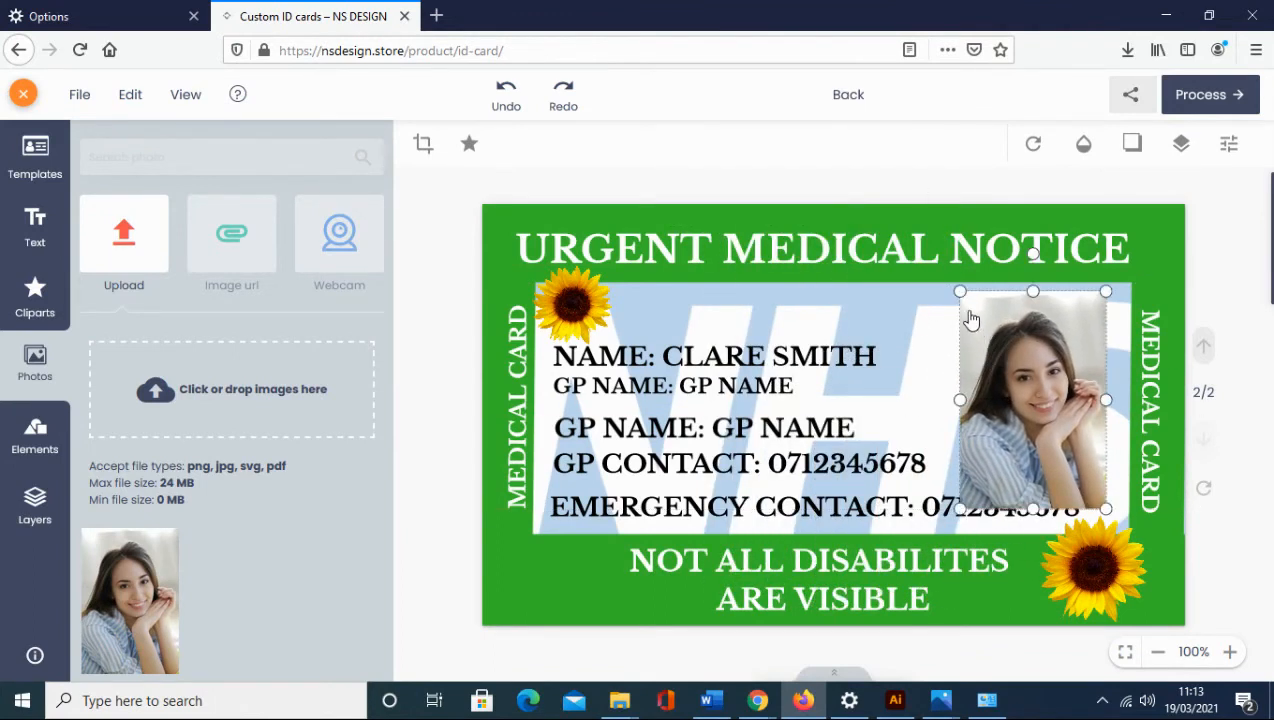
left_click_drag(961, 293, 985, 327)
left_click_drag(1015, 374, 985, 353)
left_click(1089, 386)
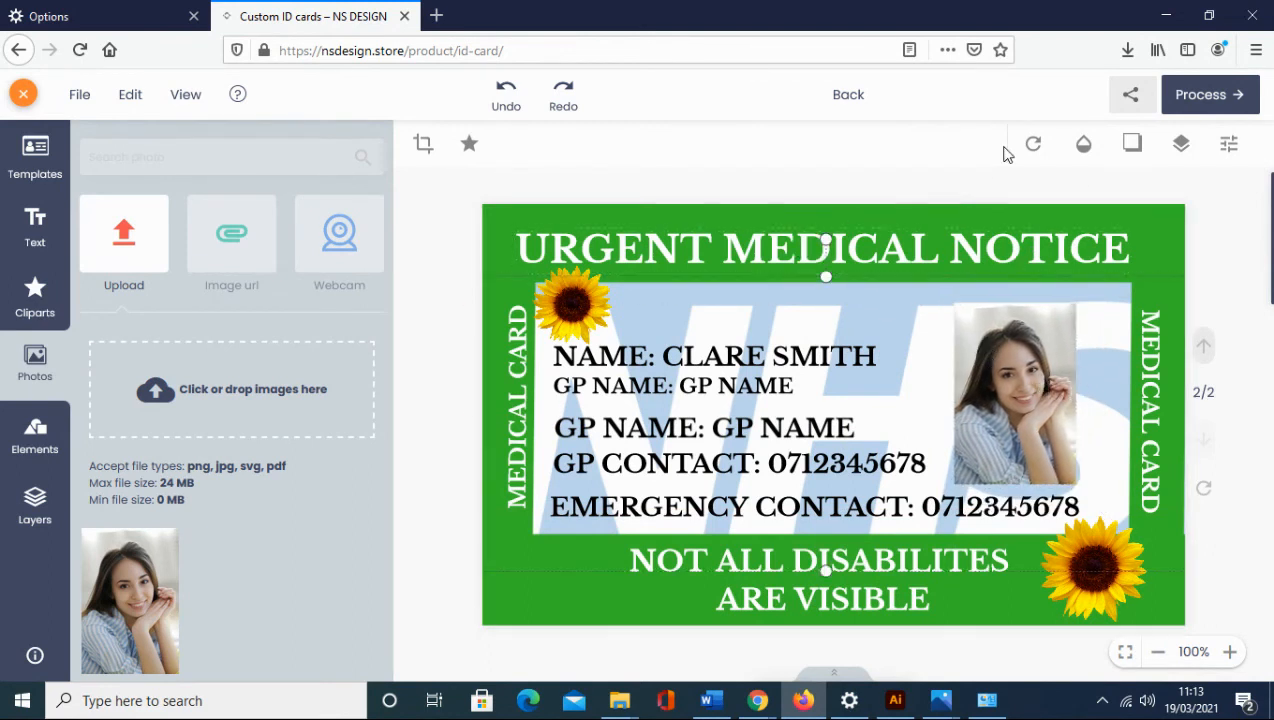
Finish the design, add the Custom ID card to the cart at £10.00, and view the cart.
left_click(1186, 100)
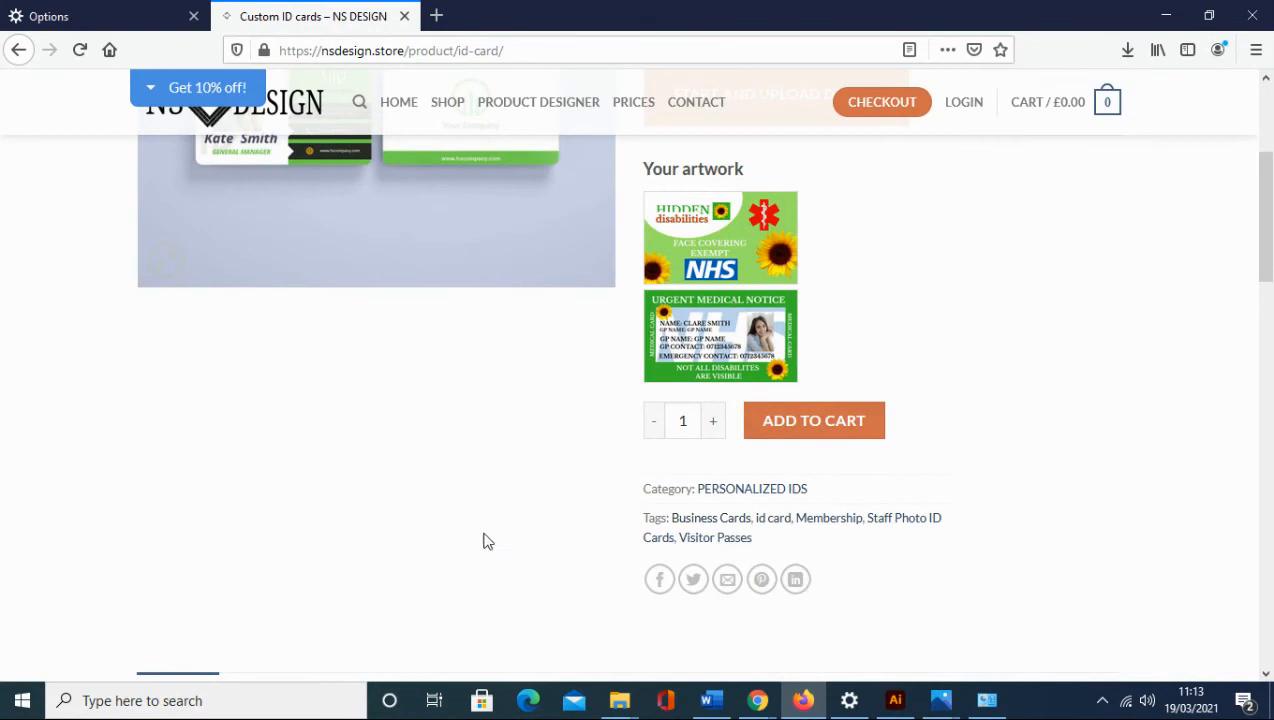
scroll(490, 535, "up", 3)
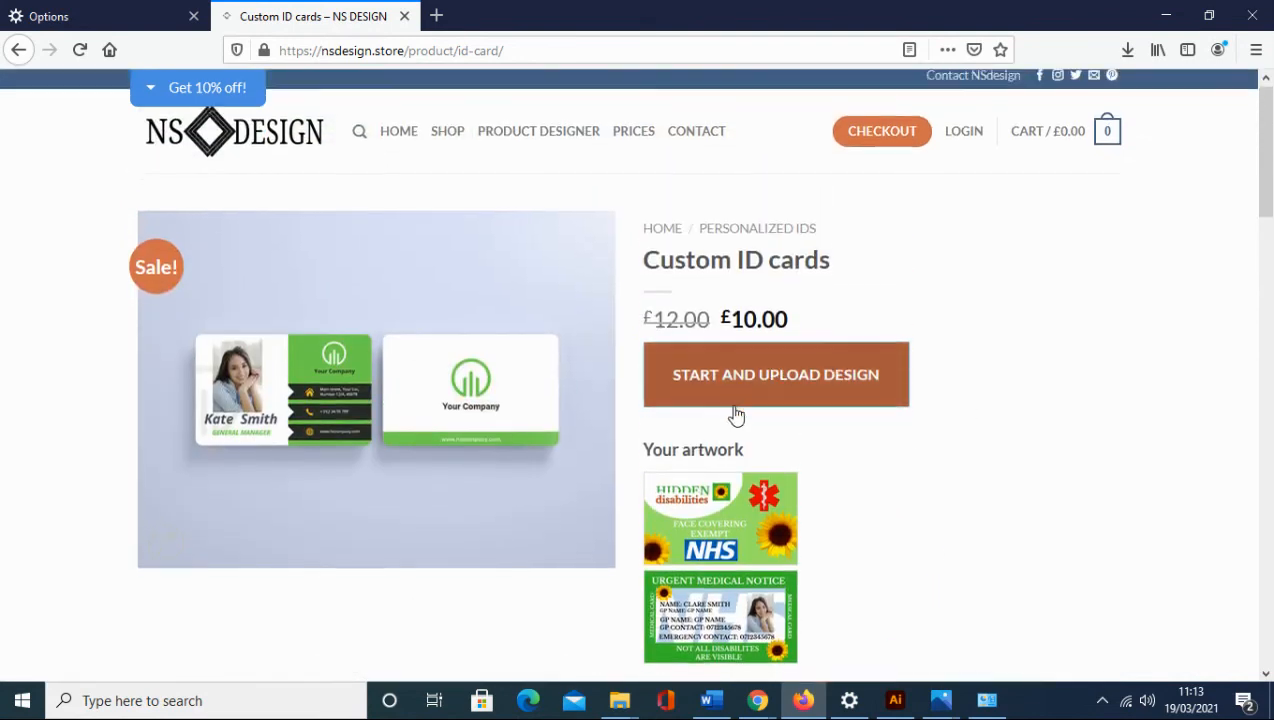
scroll(736, 414, "down", 3)
left_click(845, 432)
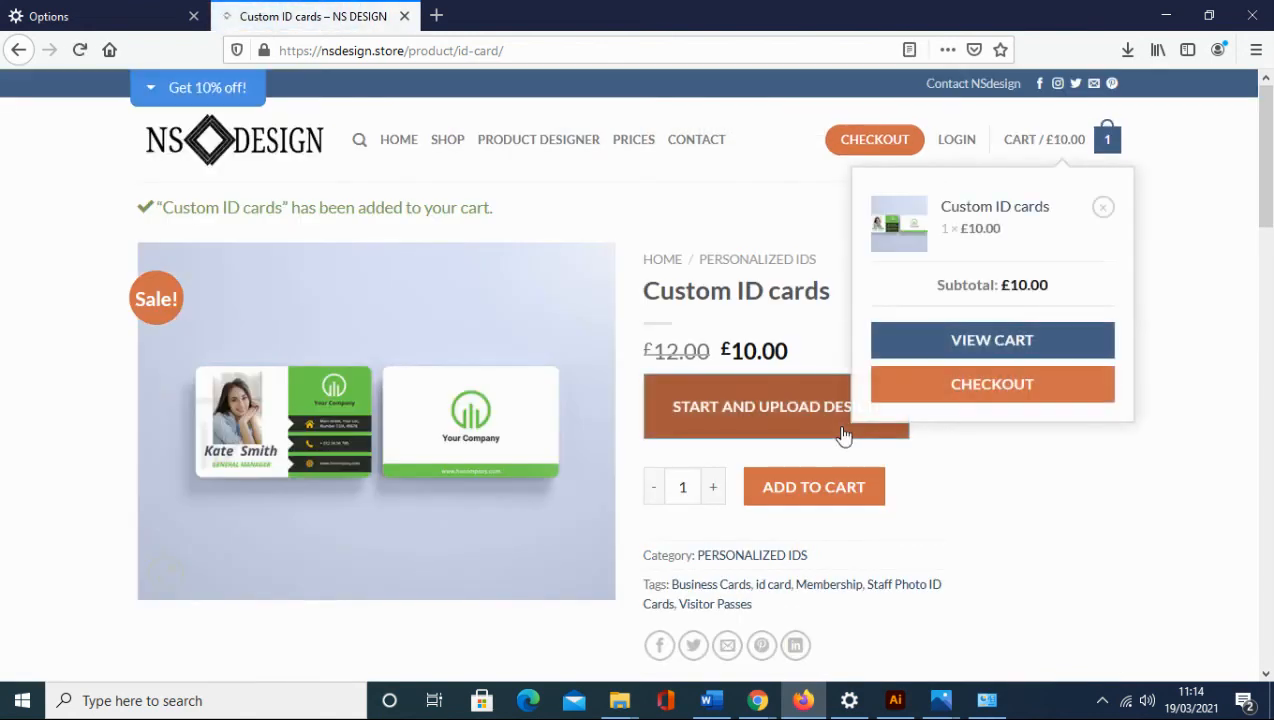
left_click(990, 342)
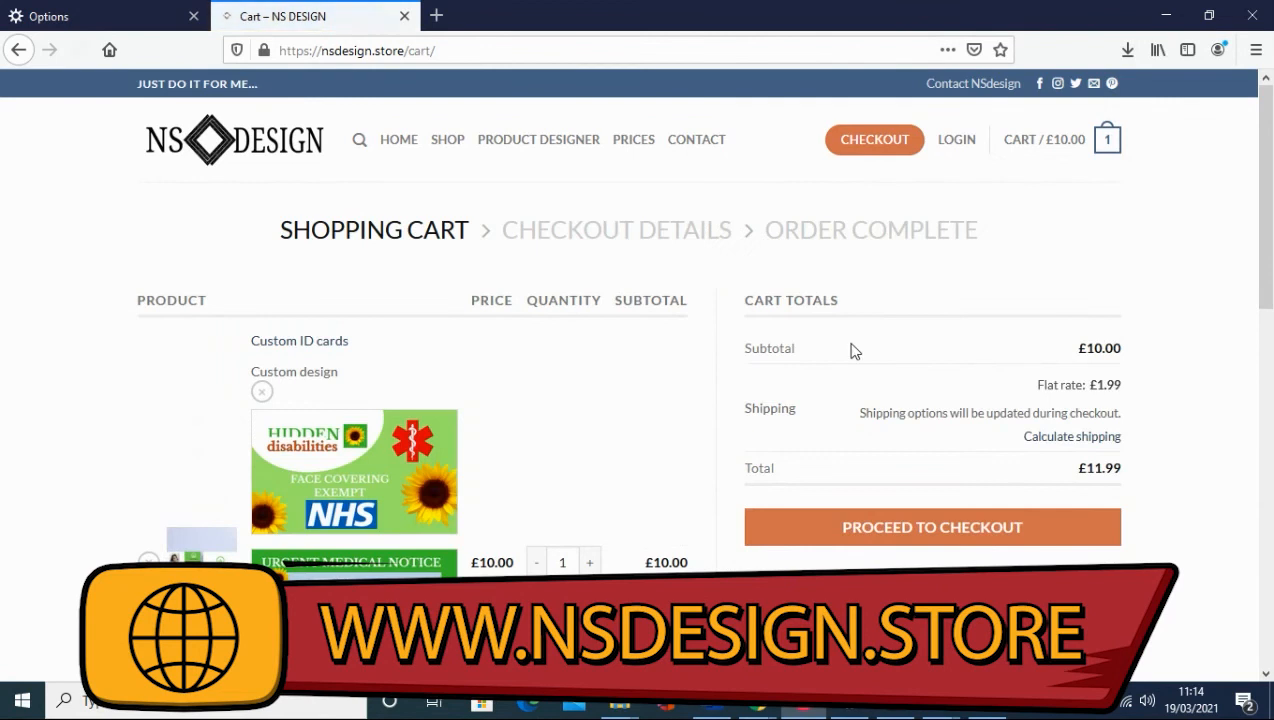
Scroll through the checkout page's billing form, payment section and £10.00 medical card order summary.
scroll(497, 401, "down", 3)
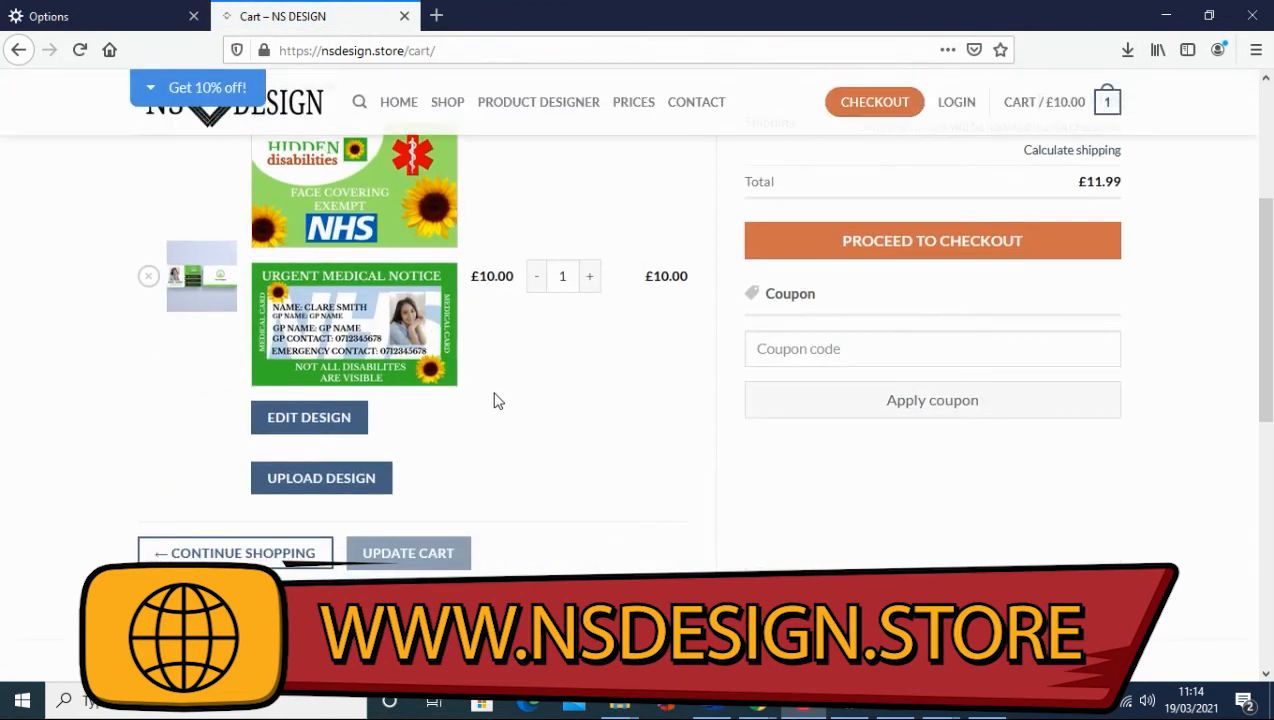
scroll(497, 401, "up", 2)
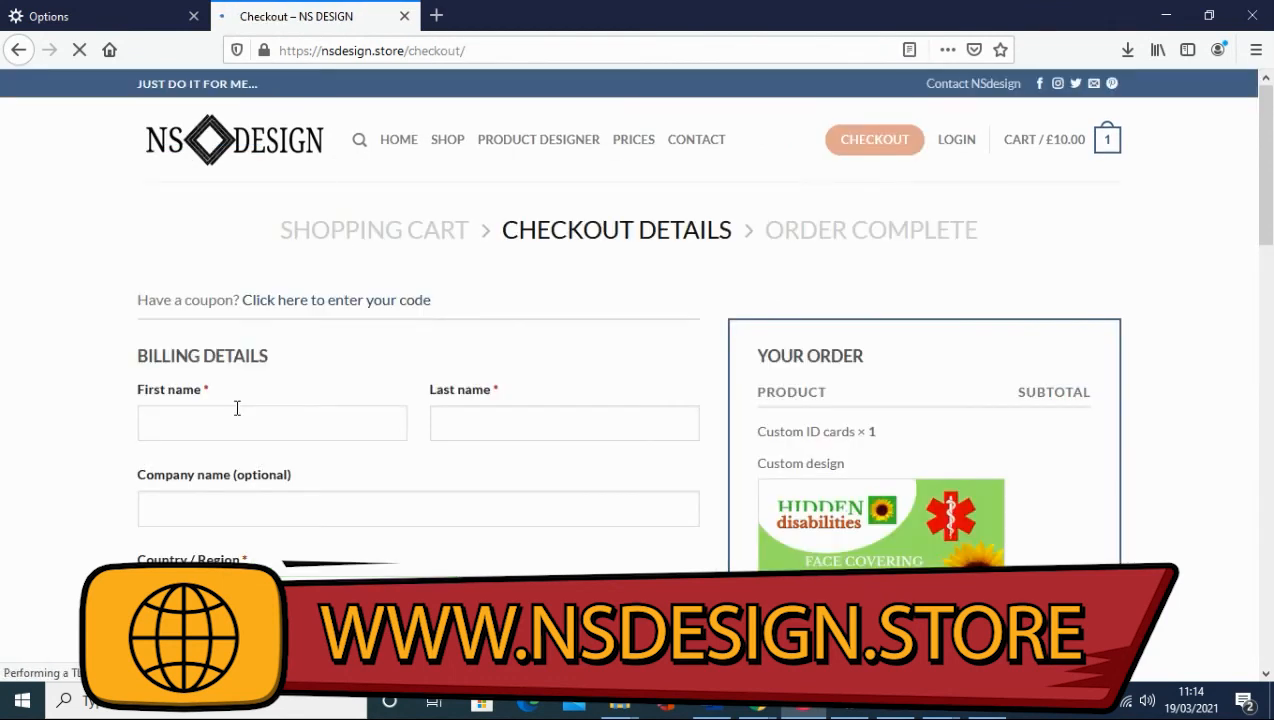
scroll(245, 390, "down", 4)
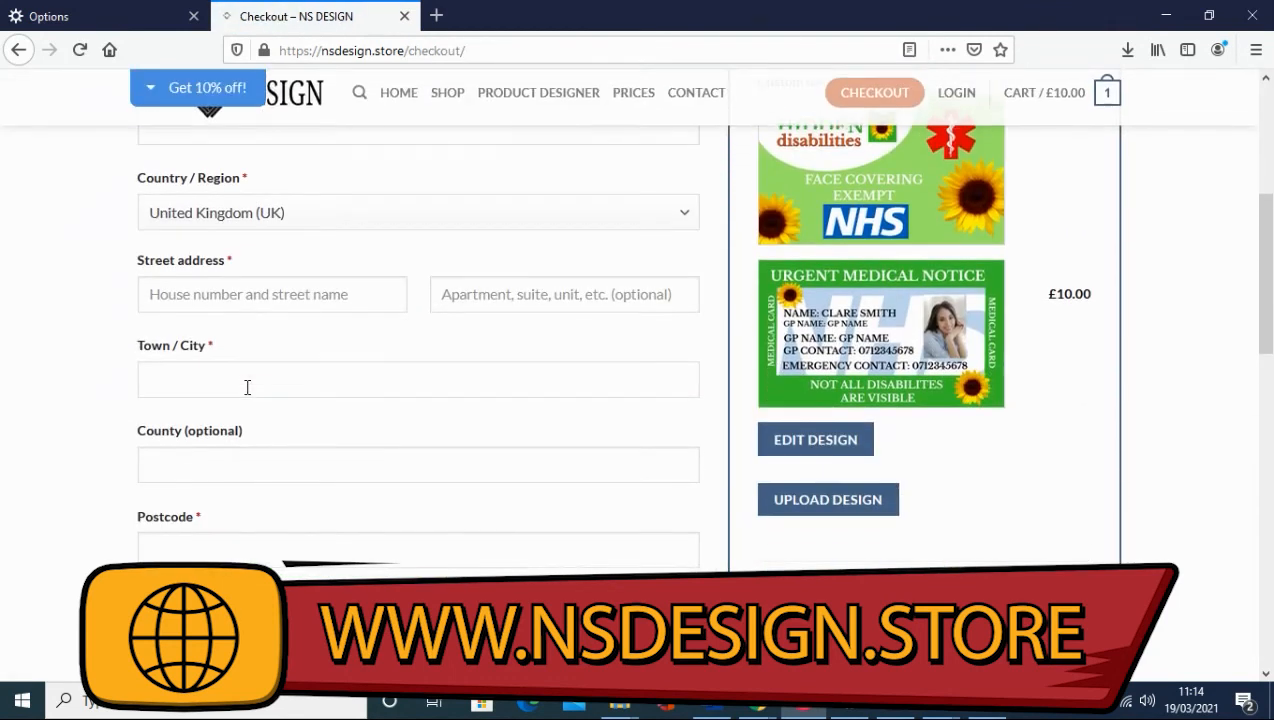
scroll(247, 385, "down", 6)
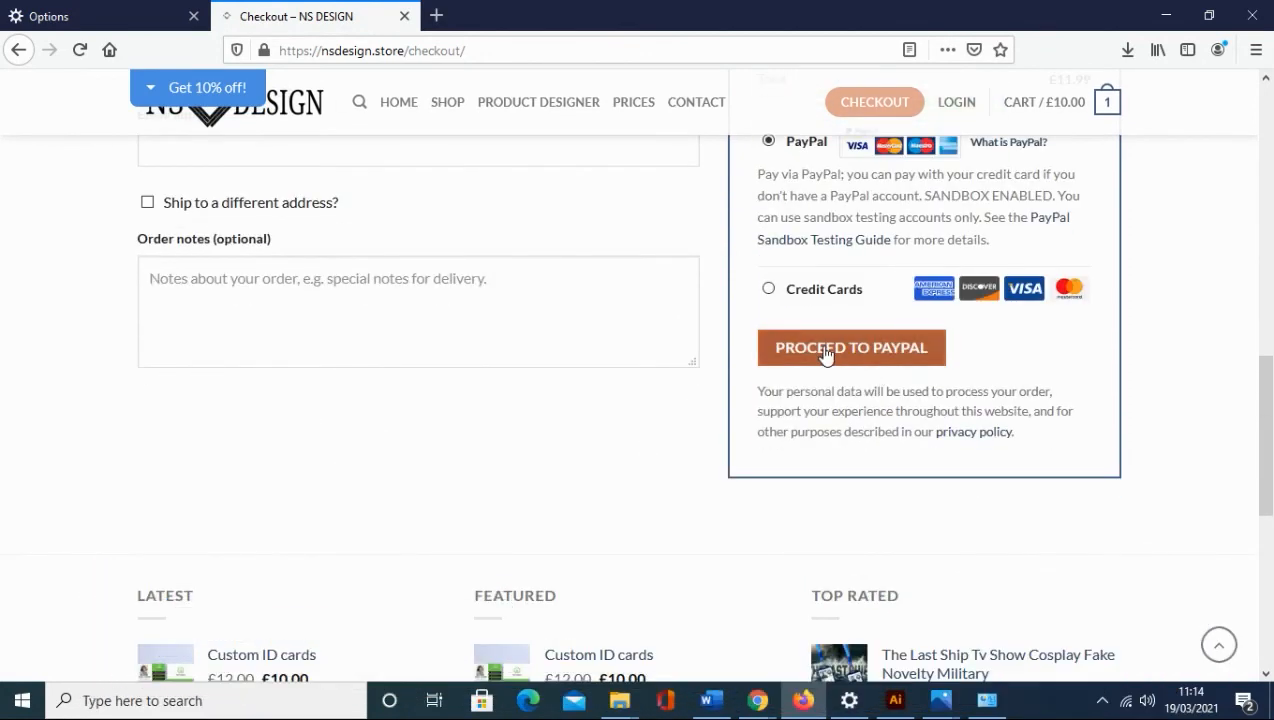
scroll(828, 364, "up", 5)
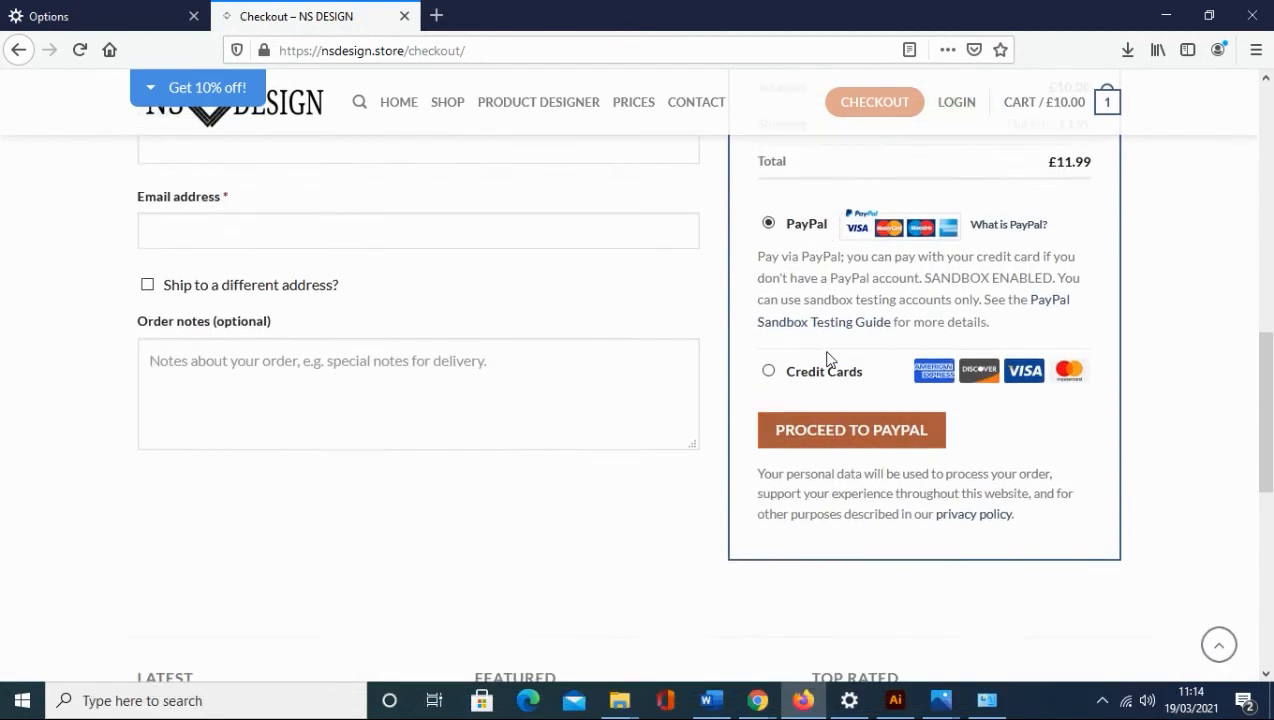
scroll(829, 360, "down", 6)
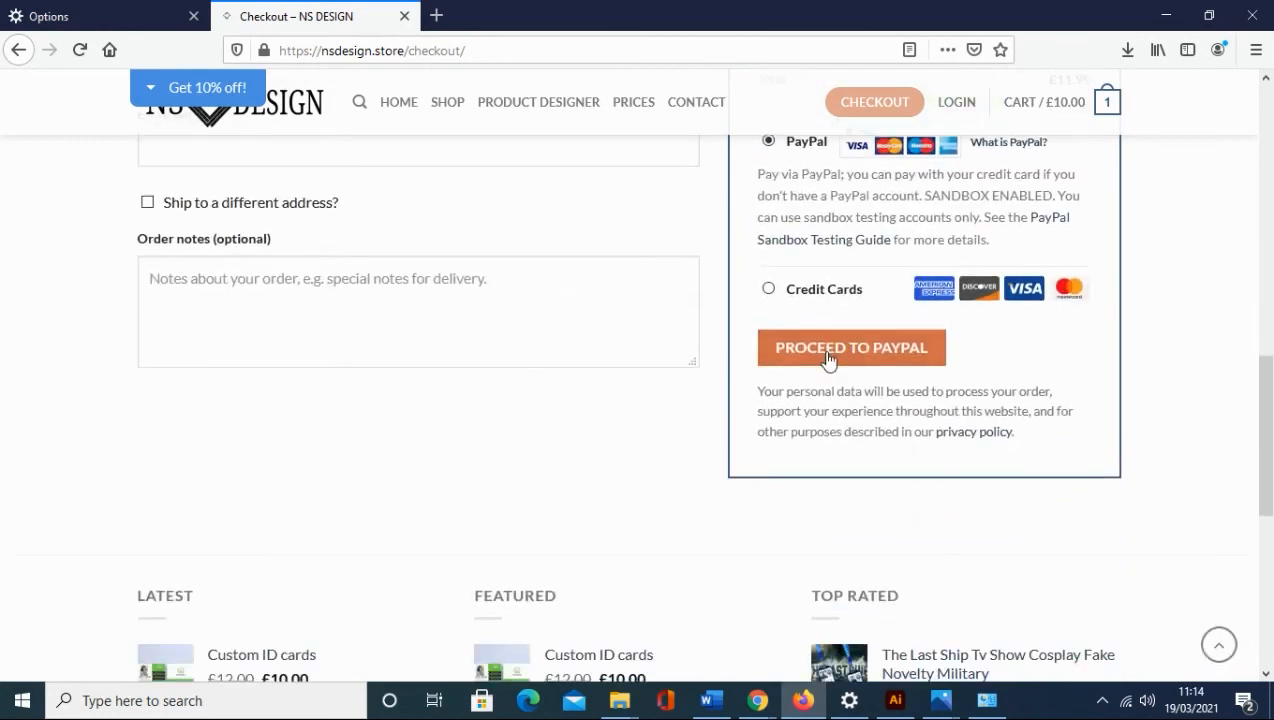
scroll(856, 533, "up", 8)
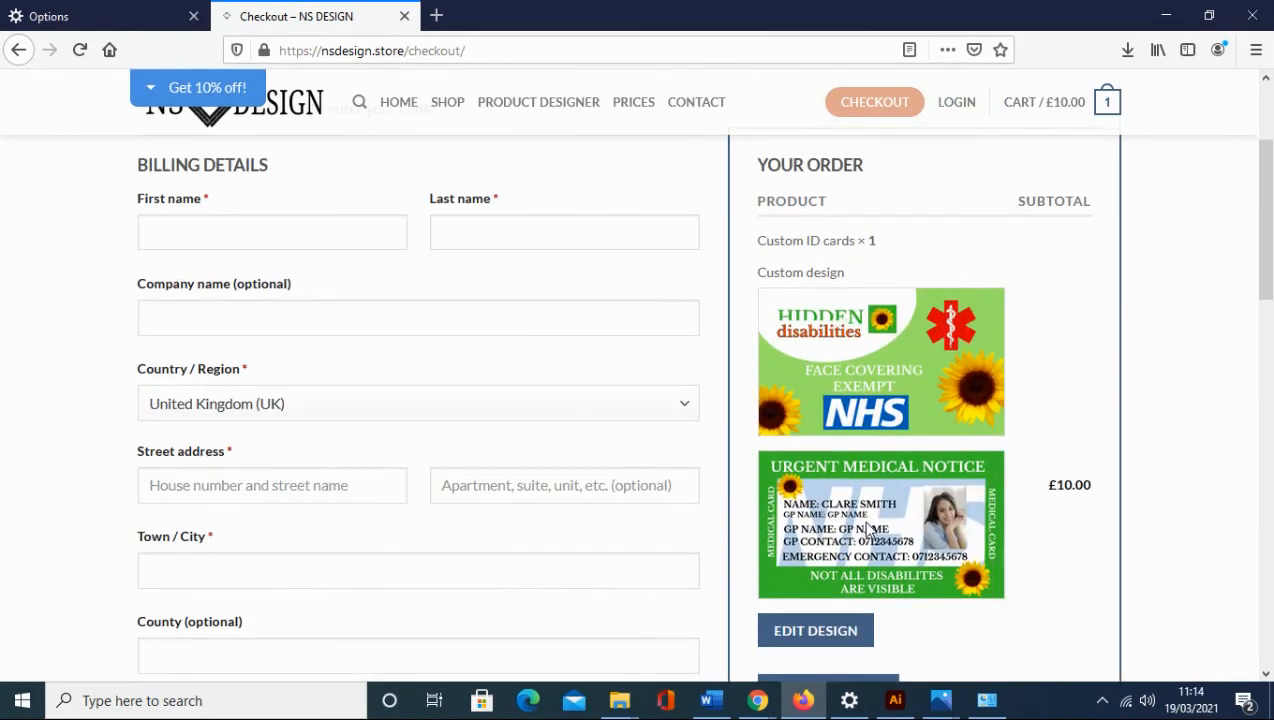
mouse_move(760, 700)
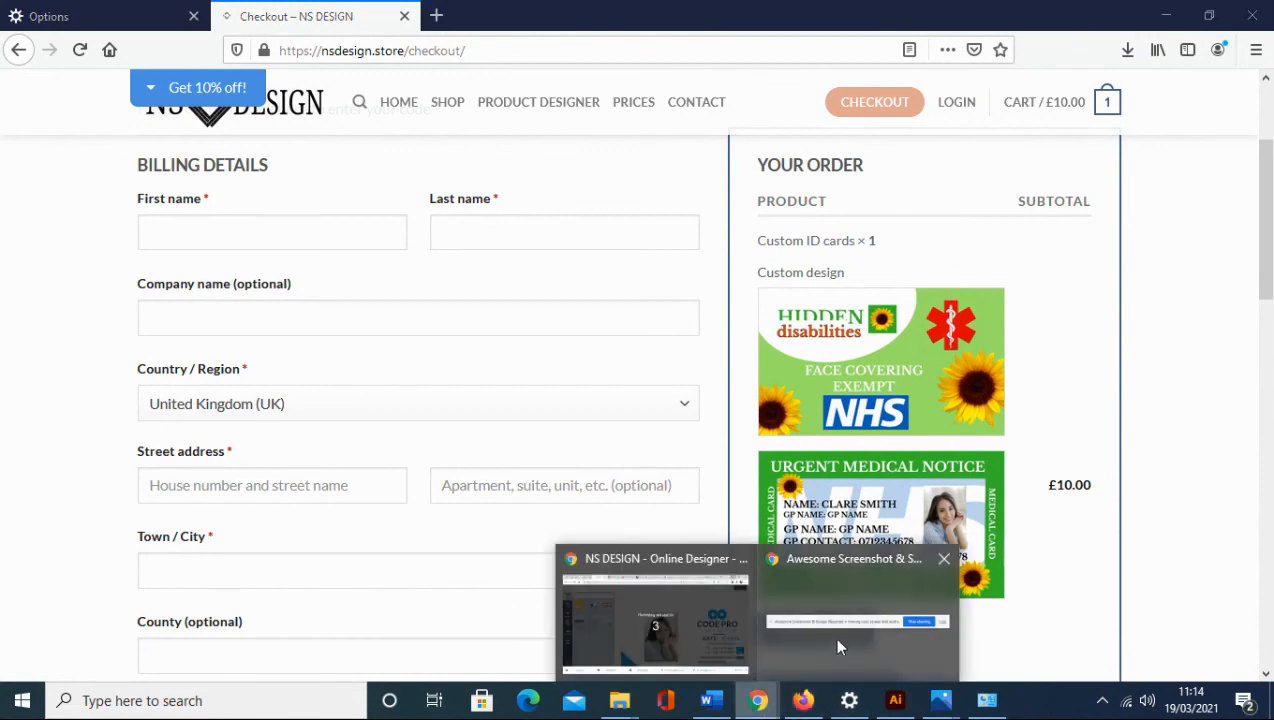